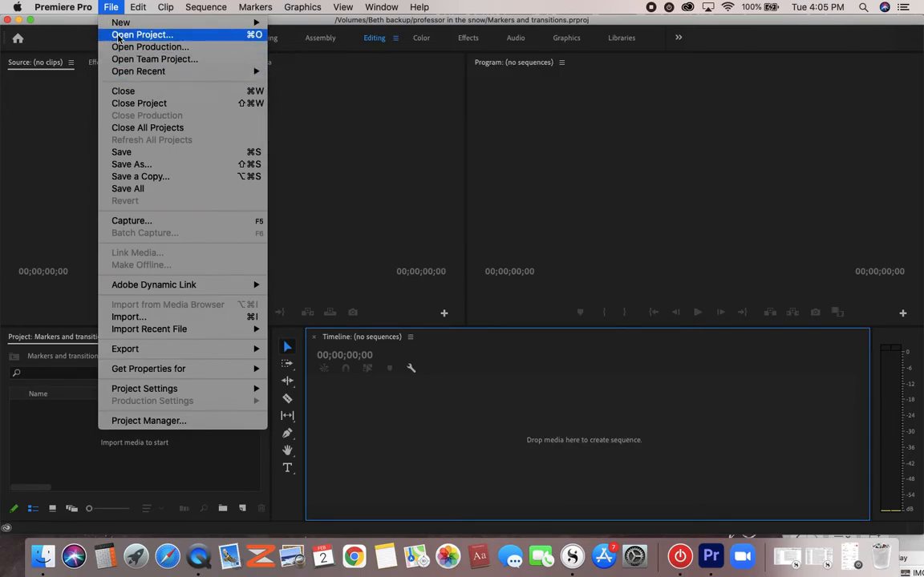
# Open Lesson 06.prproj from the backup drive's Lessons/Lesson 06 folder and convert it to a new project named Lesson 06_1
pyautogui.click(118, 37)
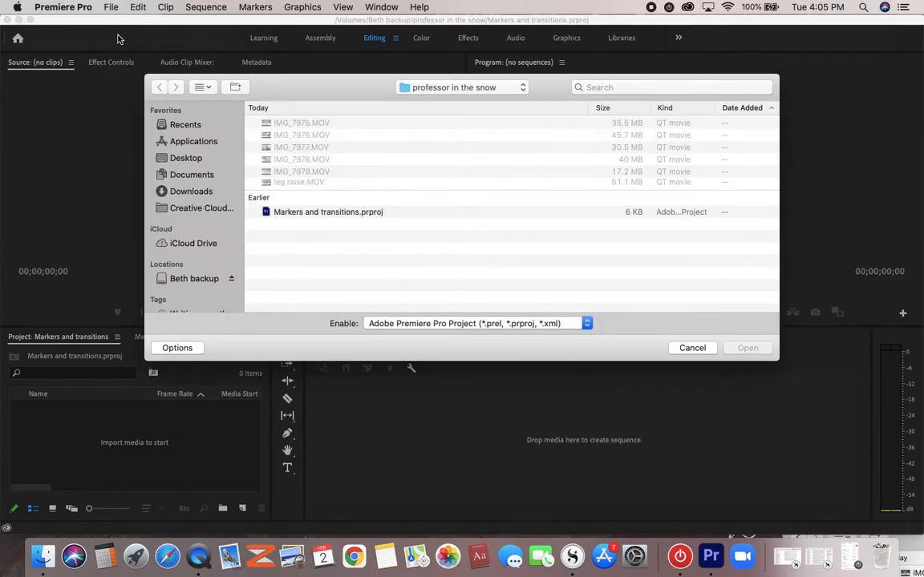
pyautogui.click(456, 88)
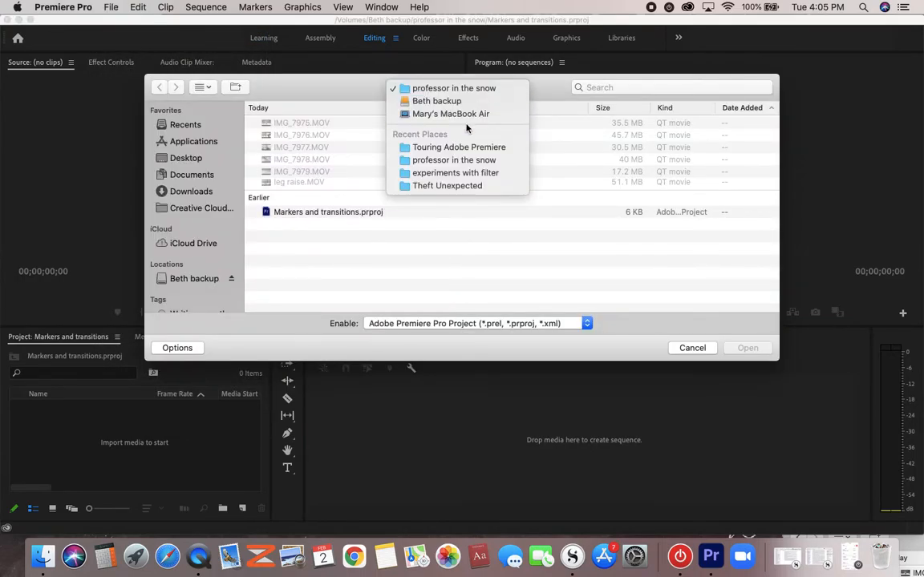
pyautogui.click(456, 100)
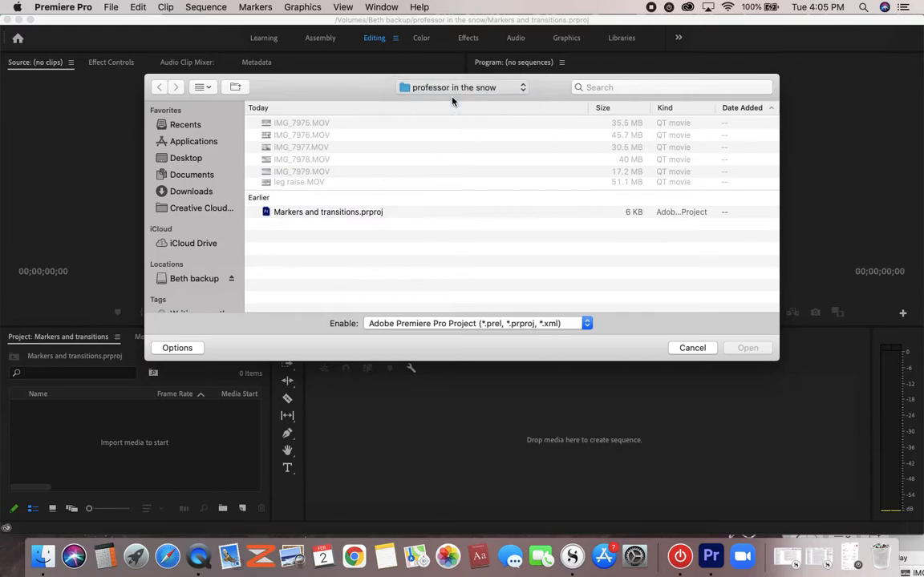
pyautogui.scroll(-20, 305, 297)
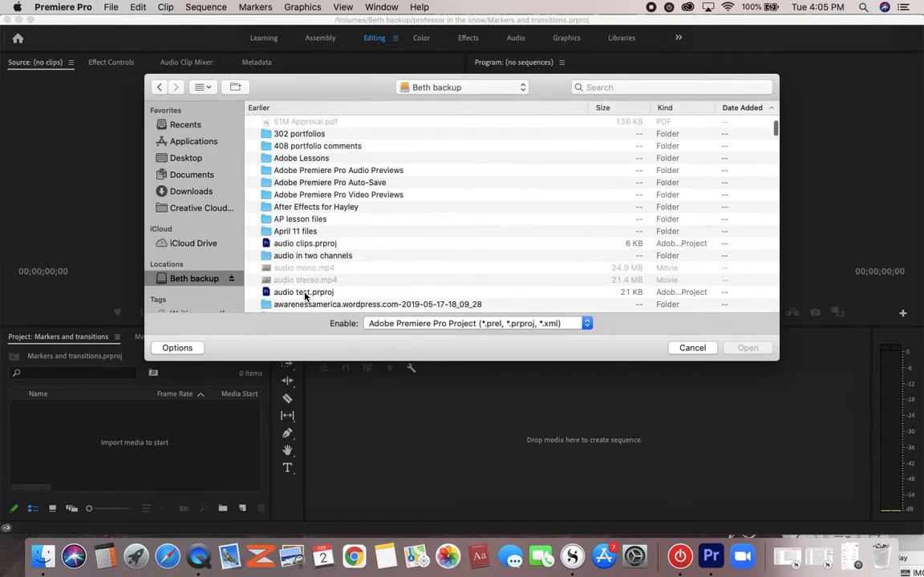
pyautogui.scroll(-20, 304, 297)
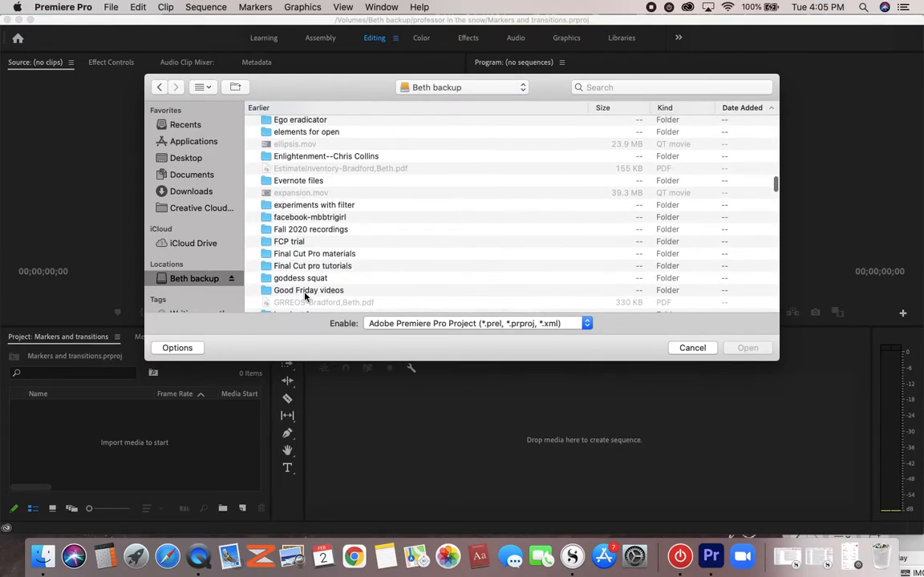
pyautogui.scroll(-2, 305, 297)
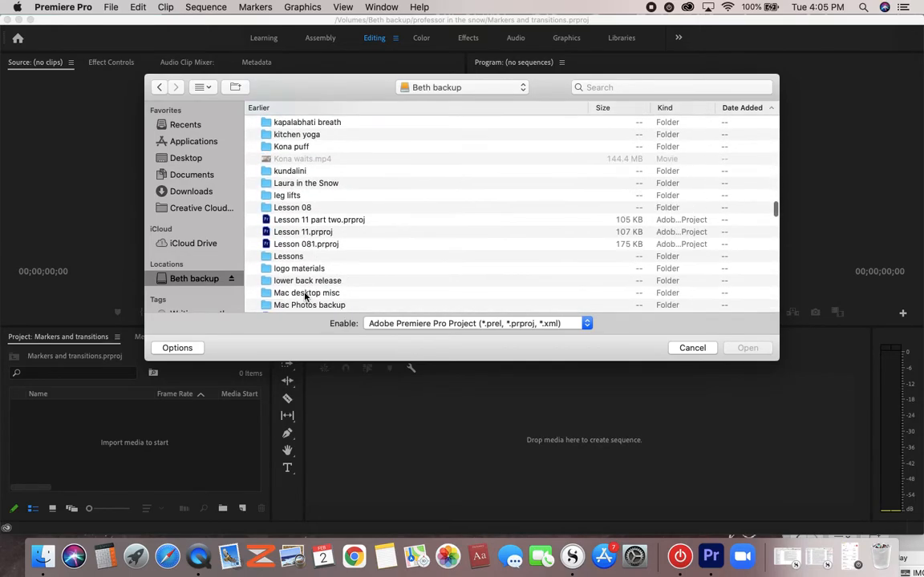
pyautogui.doubleClick(290, 257)
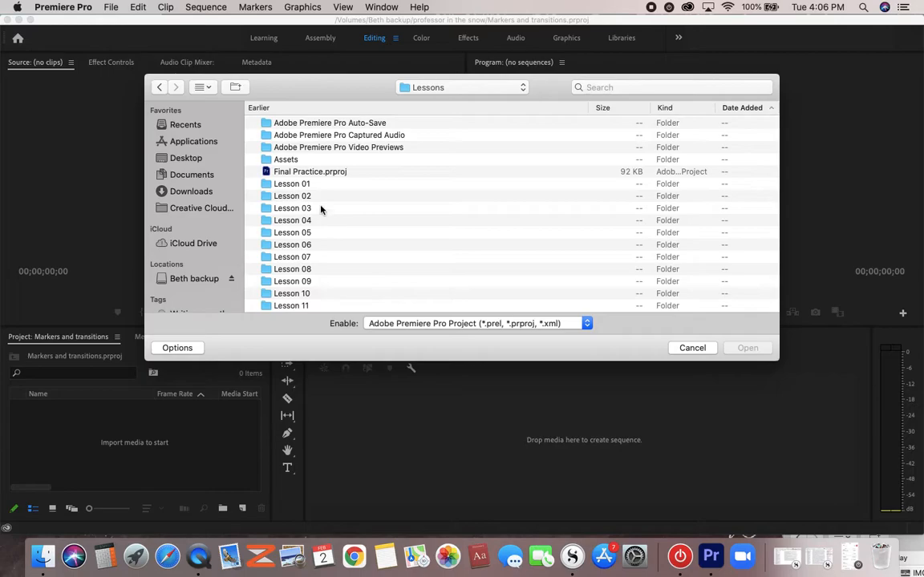
pyautogui.doubleClick(302, 245)
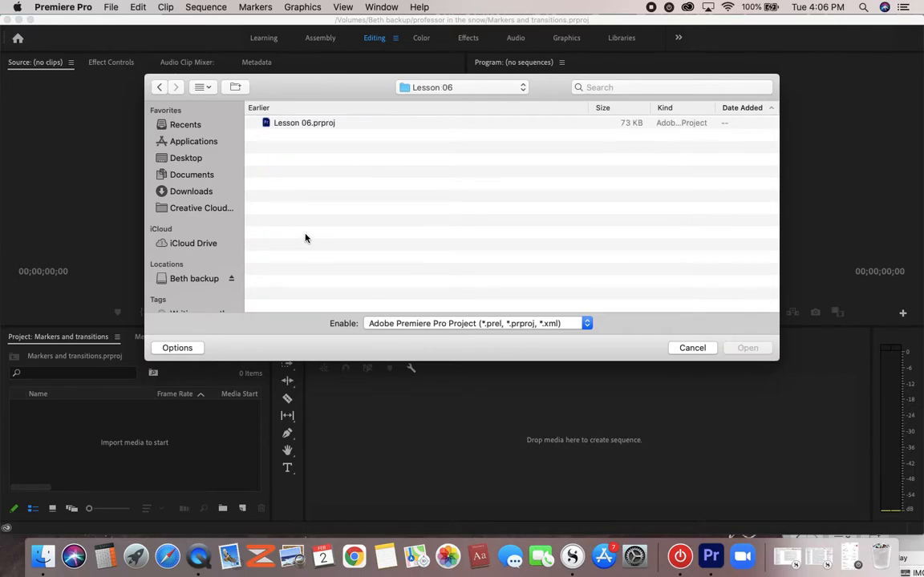
pyautogui.doubleClick(280, 124)
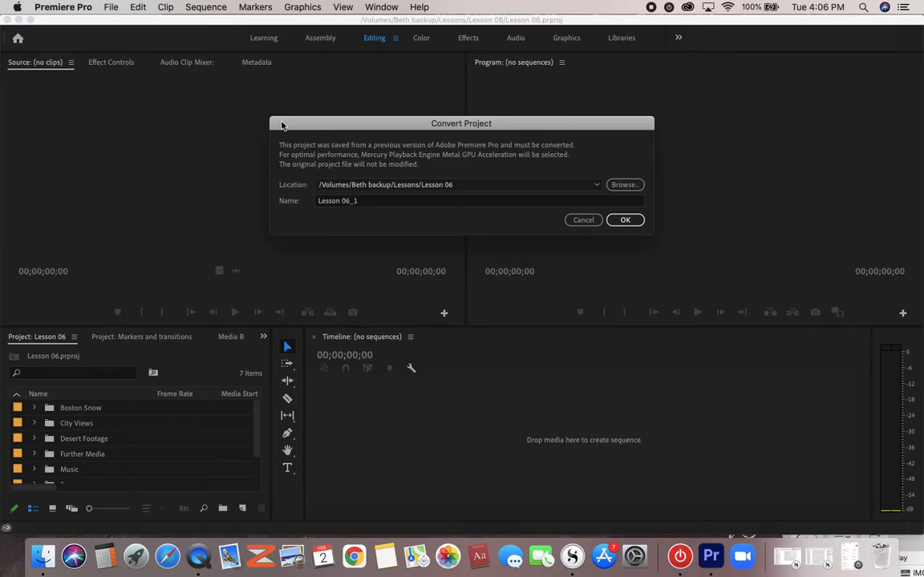
pyautogui.click(624, 220)
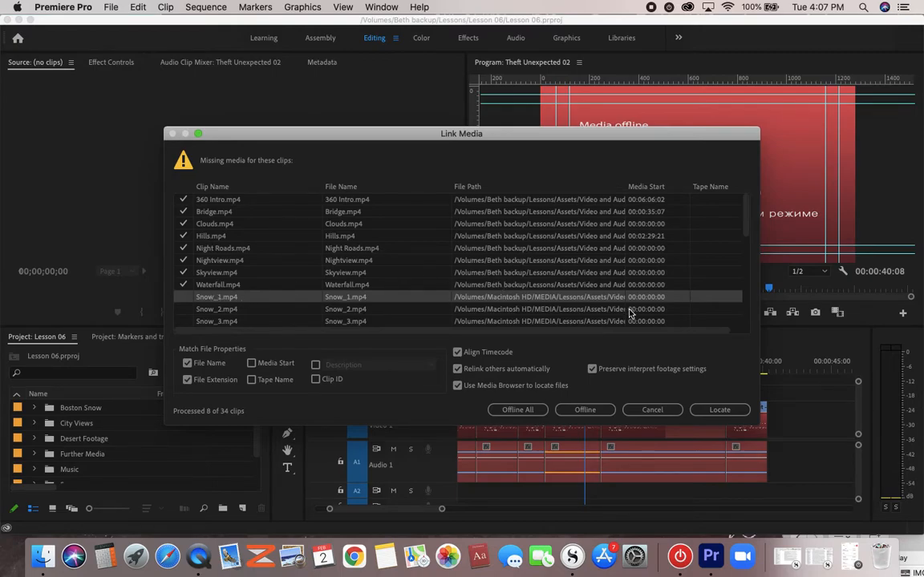
# Start locating the missing clip Snow_1.mp4 and browse to the Lessons folder
pyautogui.click(719, 411)
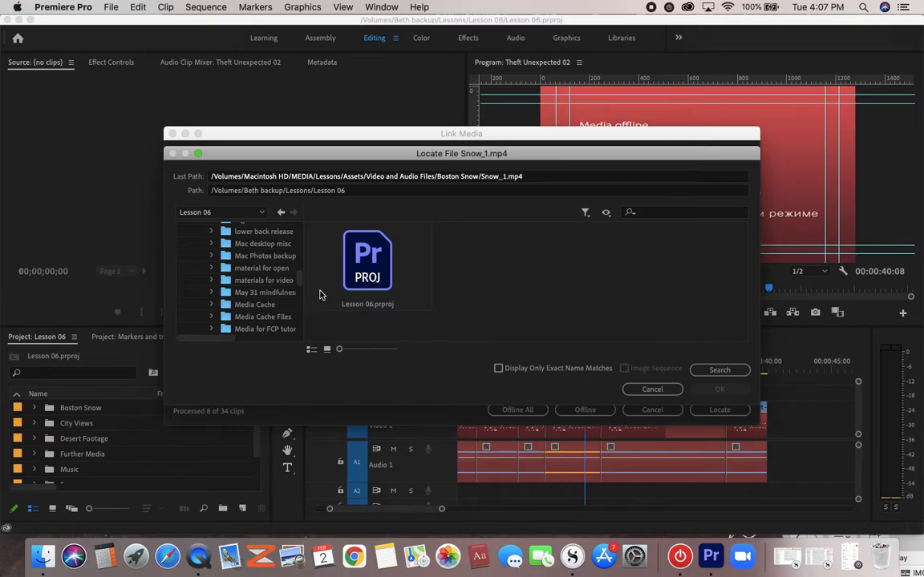
pyautogui.moveTo(299, 281)
pyautogui.mouseDown()
pyautogui.moveTo(299, 273)
pyautogui.moveTo(298, 290)
pyautogui.moveTo(296, 280)
pyautogui.mouseUp()
pyautogui.scroll(-5, 249, 301)
pyautogui.scroll(5, 258, 310)
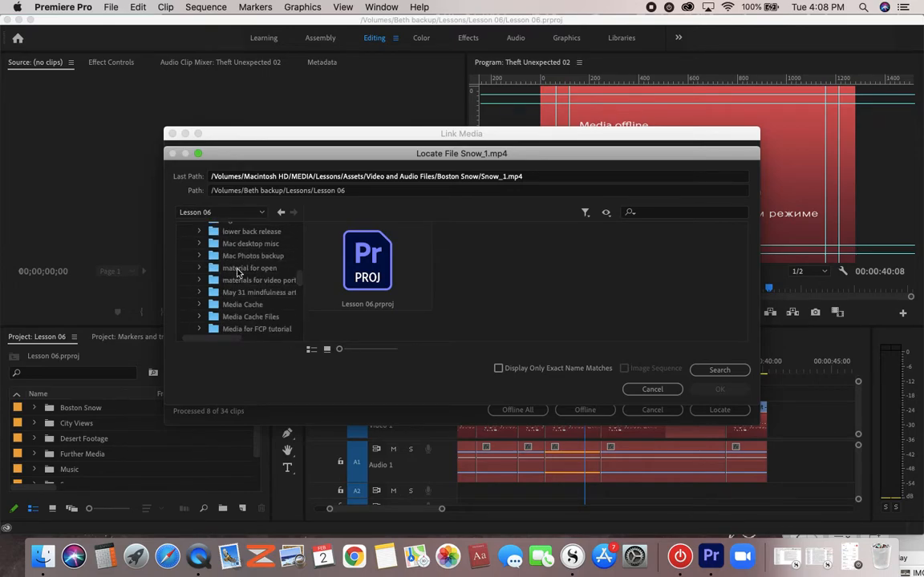
pyautogui.scroll(5, 299, 273)
pyautogui.scroll(-5, 298, 268)
pyautogui.click(261, 212)
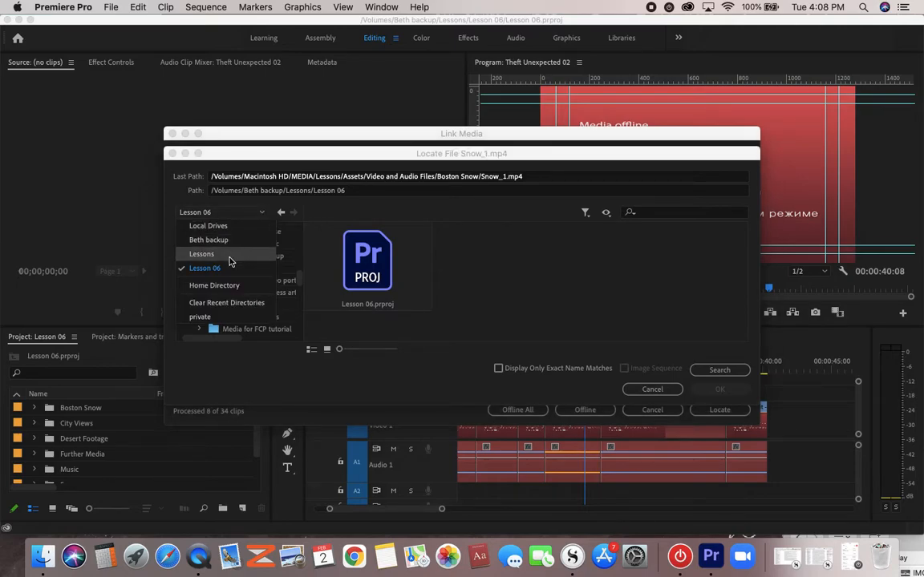
pyautogui.click(202, 254)
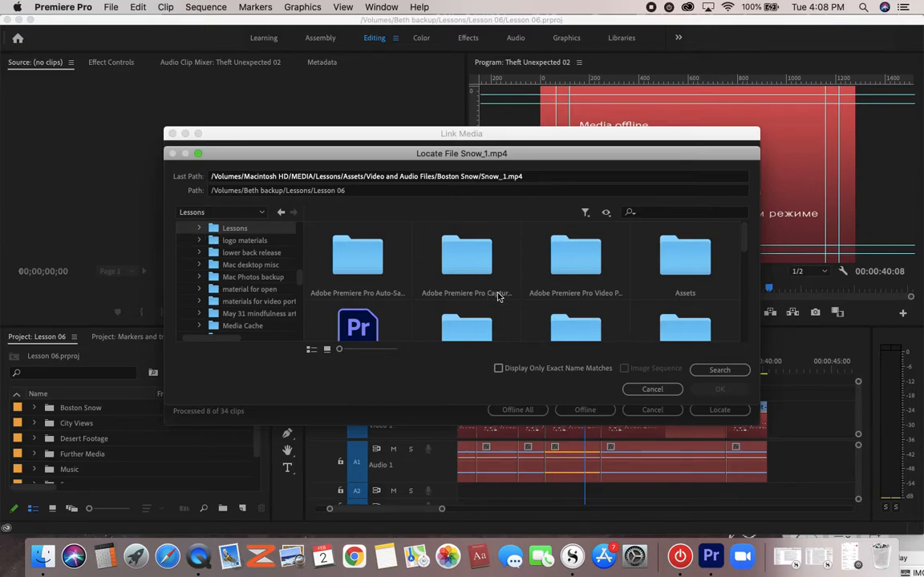
# Search the Assets/Video and Audio Files folder for Snow_1.mp4 and relink the missing media to the matching file
pyautogui.scroll(-5, 481, 285)
pyautogui.scroll(5, 497, 297)
pyautogui.doubleClick(680, 264)
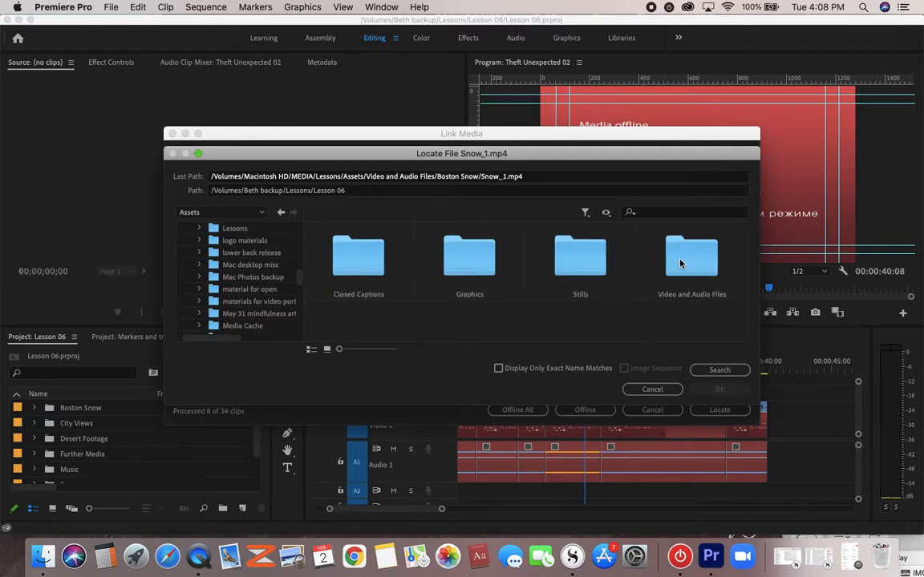
pyautogui.doubleClick(680, 264)
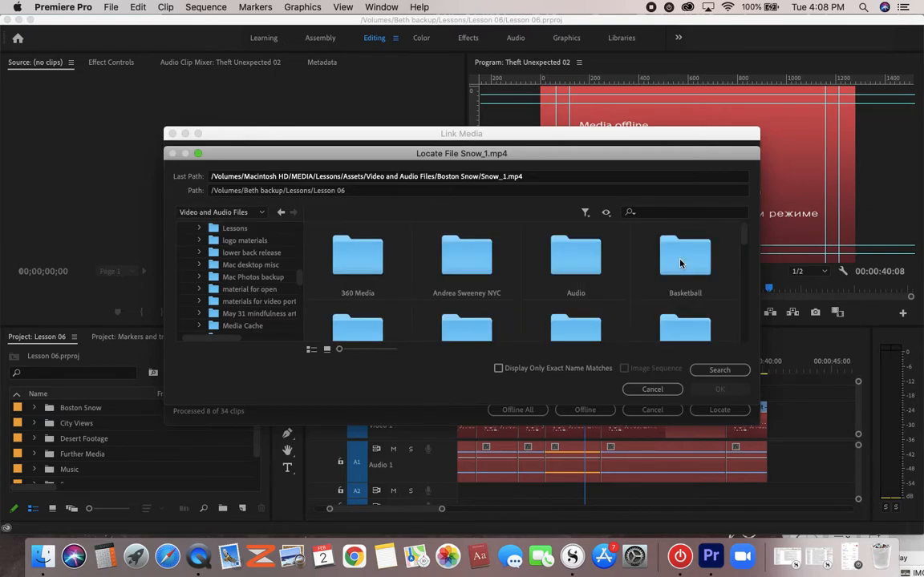
pyautogui.click(706, 370)
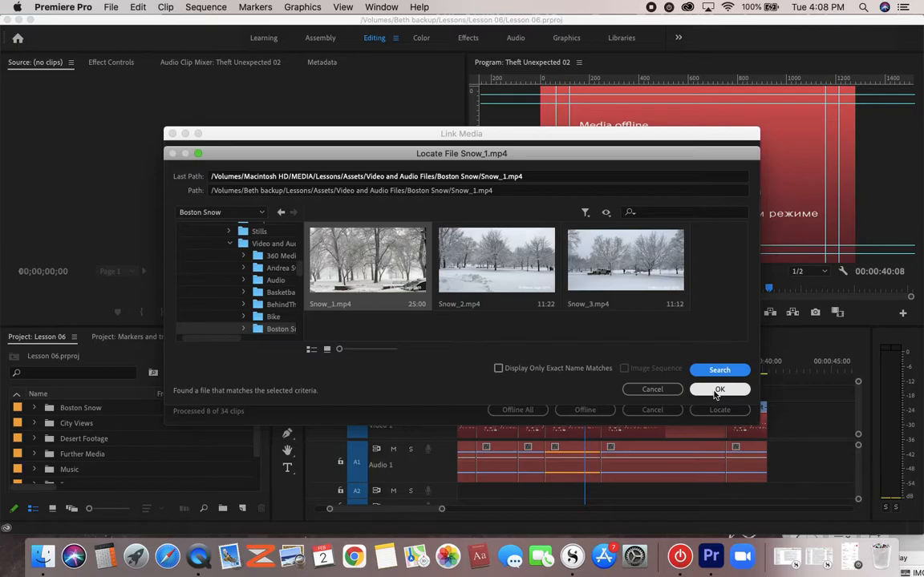
pyautogui.click(719, 389)
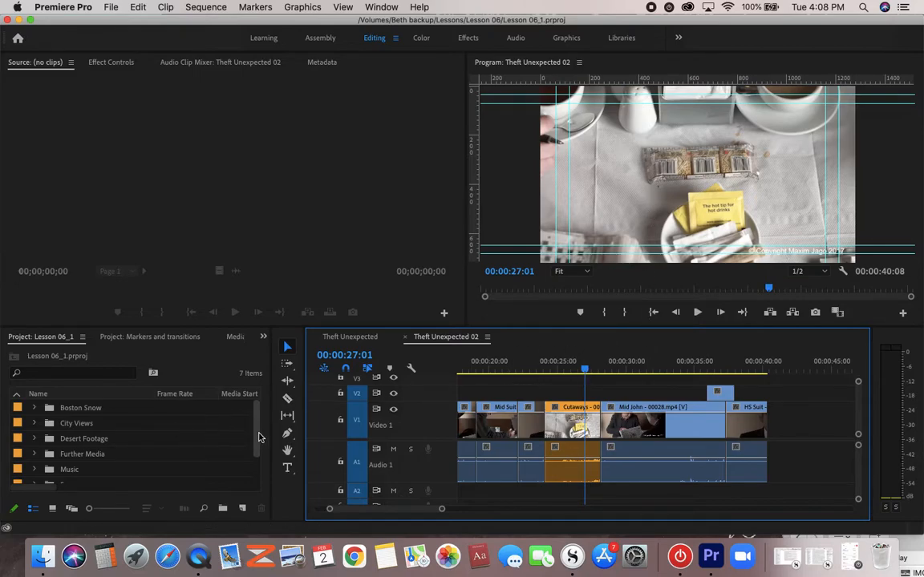
# Look through the project's bins, the start of the Theft Unexpected 02 timeline and the clips in the City Views bin
pyautogui.scroll(-2, 258, 437)
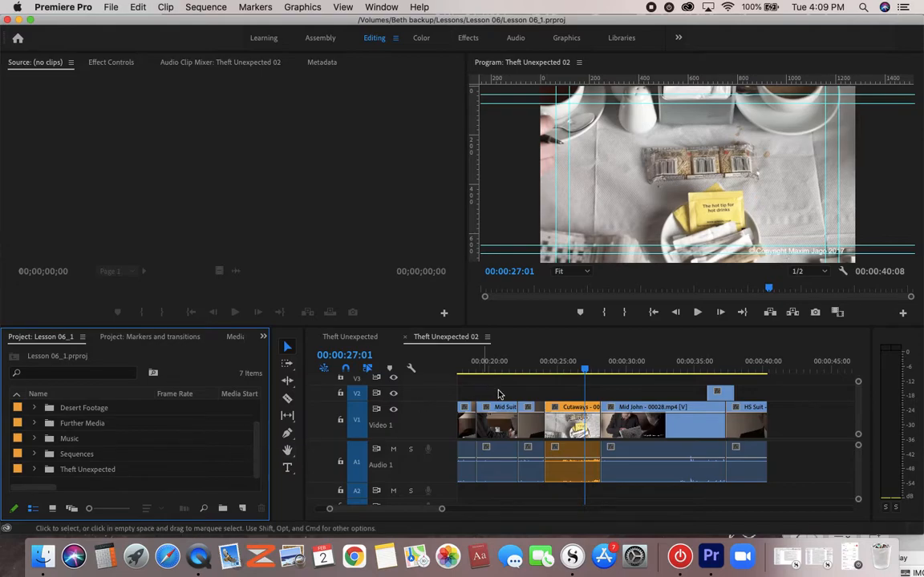
pyautogui.scroll(3, 555, 394)
pyautogui.hscroll(-3, 554, 394)
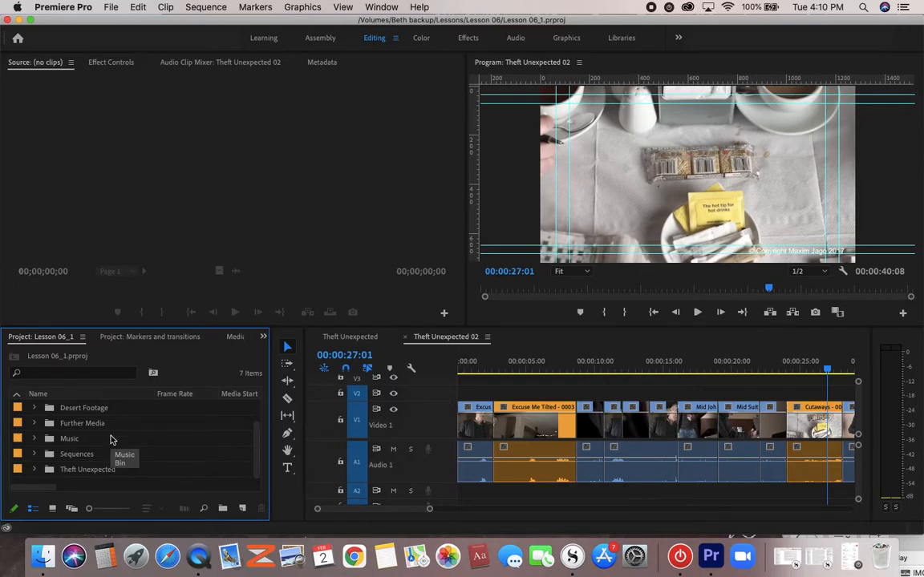
pyautogui.scroll(2, 253, 433)
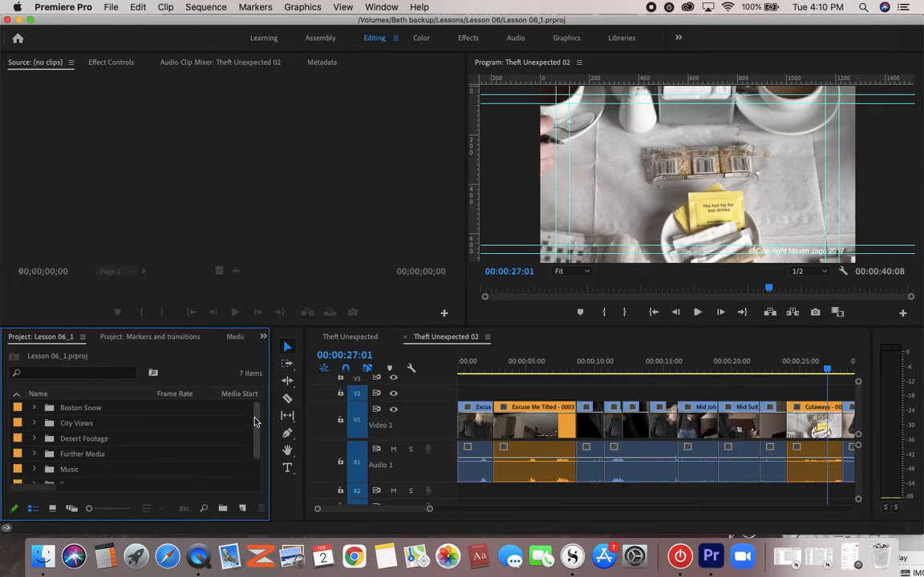
pyautogui.doubleClick(49, 422)
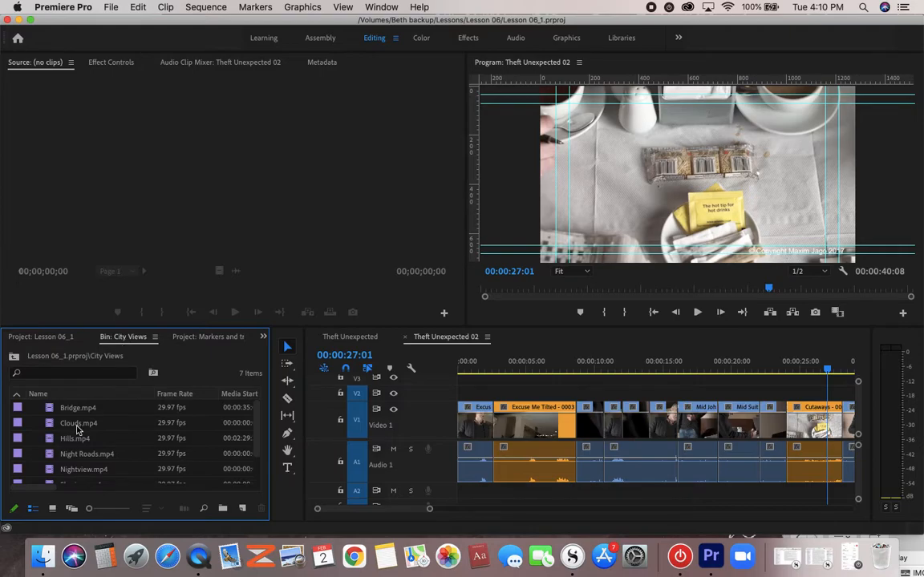
pyautogui.scroll(-2, 77, 430)
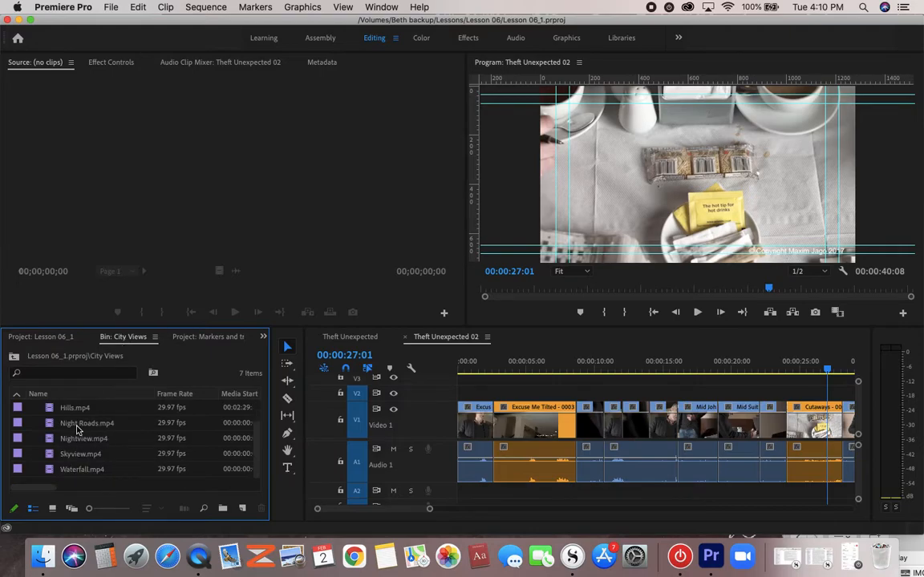
pyautogui.click(44, 337)
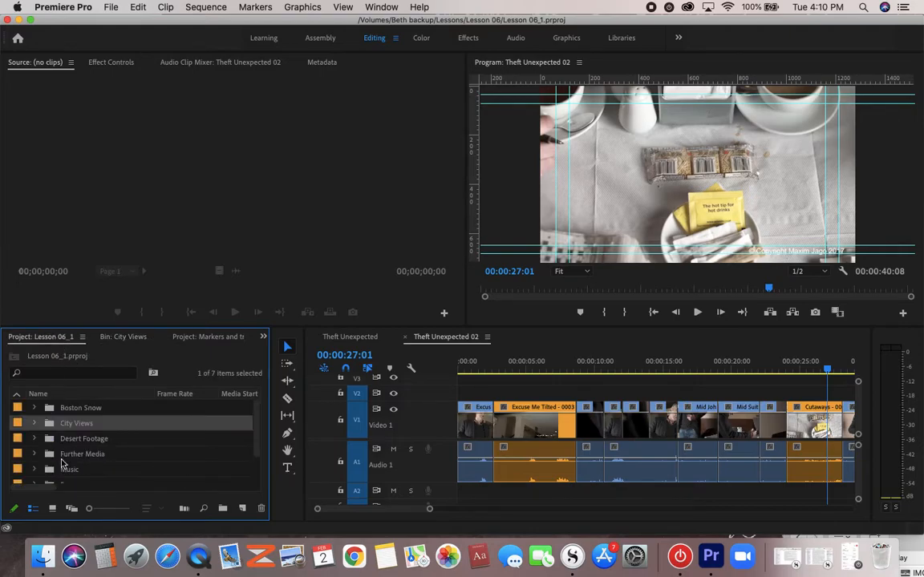
# Open the City Views sequence from the Sequences bin
pyautogui.scroll(-2, 63, 463)
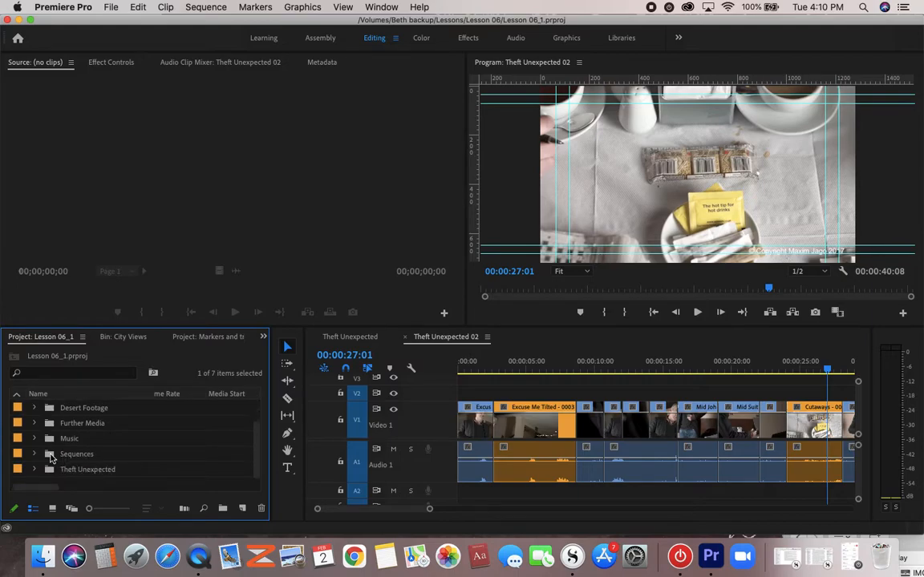
pyautogui.doubleClick(50, 455)
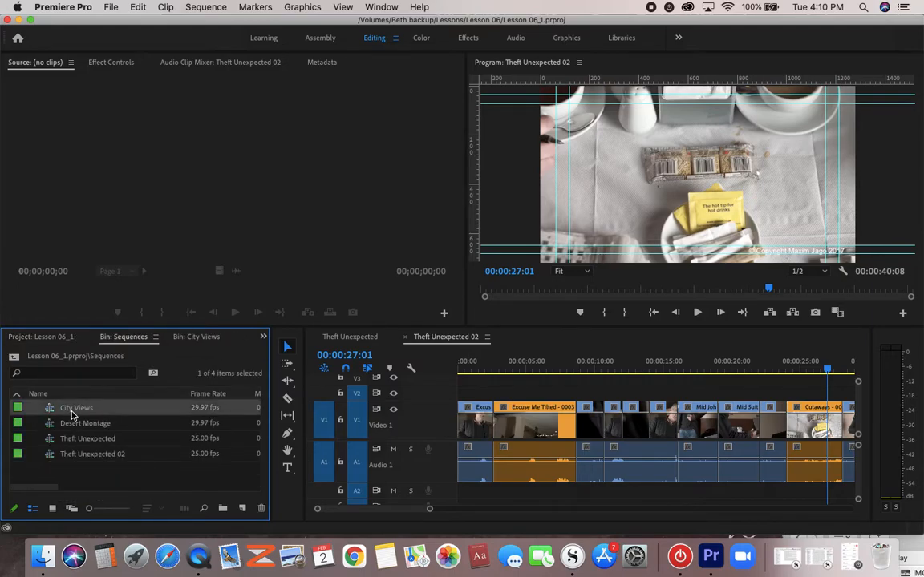
pyautogui.doubleClick(71, 411)
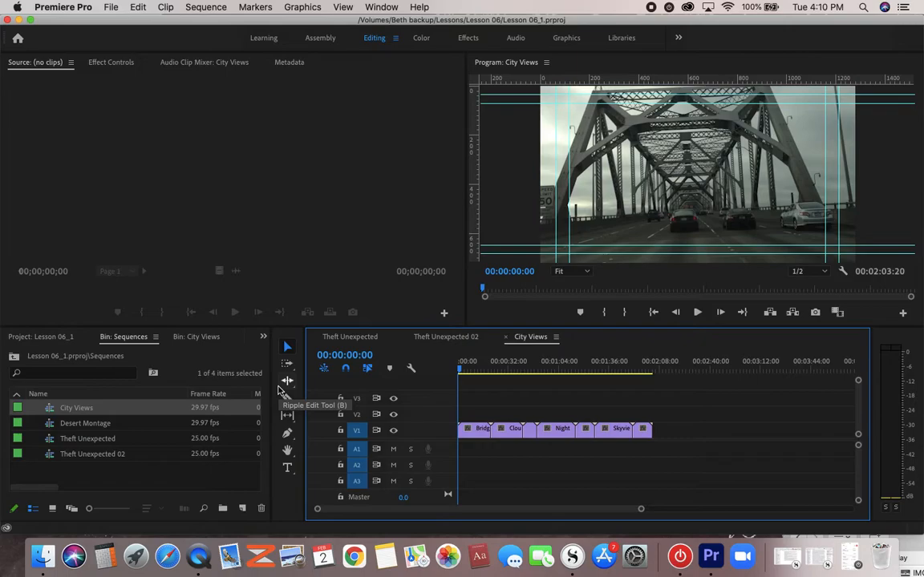
# Move the playhead to 00:01:12:01 in the City Views sequence and add a marker there
pyautogui.click(579, 370)
pyautogui.moveTo(581, 369); pyautogui.dragTo(574, 370)
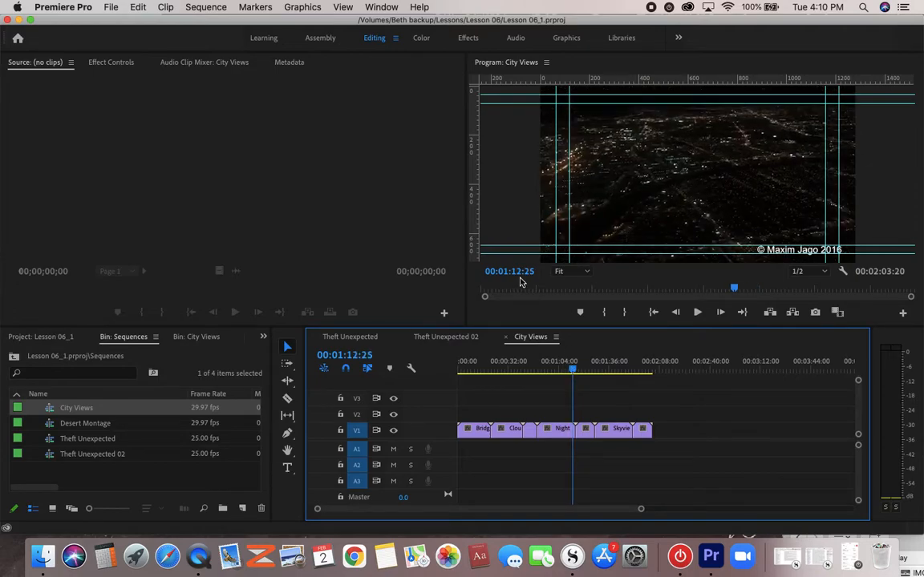
pyautogui.click(573, 371)
pyautogui.press('Left')
pyautogui.press('Left')
pyautogui.press('Left')
pyautogui.press('Left')
pyautogui.press('Left')
pyautogui.press('Left')
pyautogui.press('Left')
pyautogui.press('Left')
pyautogui.press('Left')
pyautogui.press('Left')
pyautogui.press('Left')
pyautogui.press('Left')
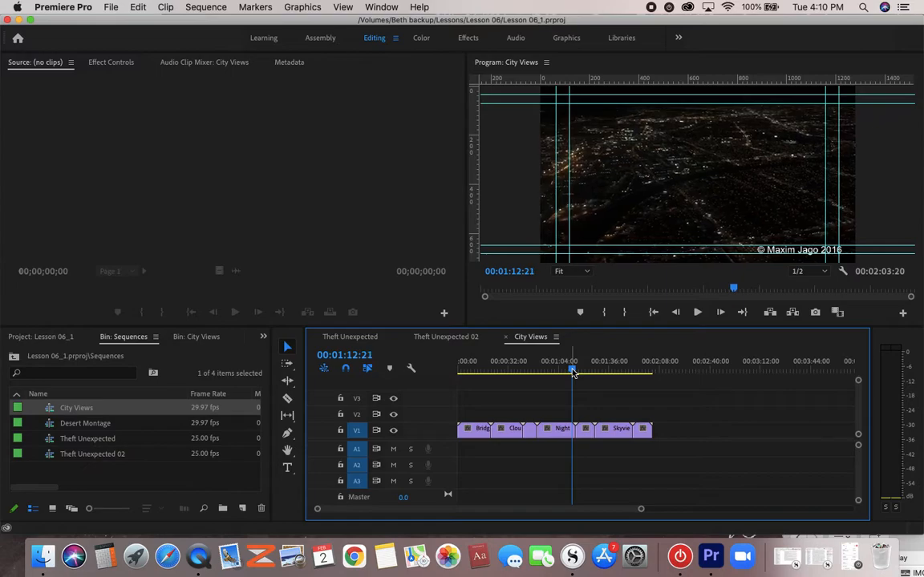
pyautogui.press('Left')
pyautogui.press('Left')
pyautogui.press('Left')
pyautogui.press('Left')
pyautogui.press('Left')
pyautogui.press('Left')
pyautogui.press('Left')
pyautogui.press('Left')
pyautogui.press('Left')
pyautogui.press('Left')
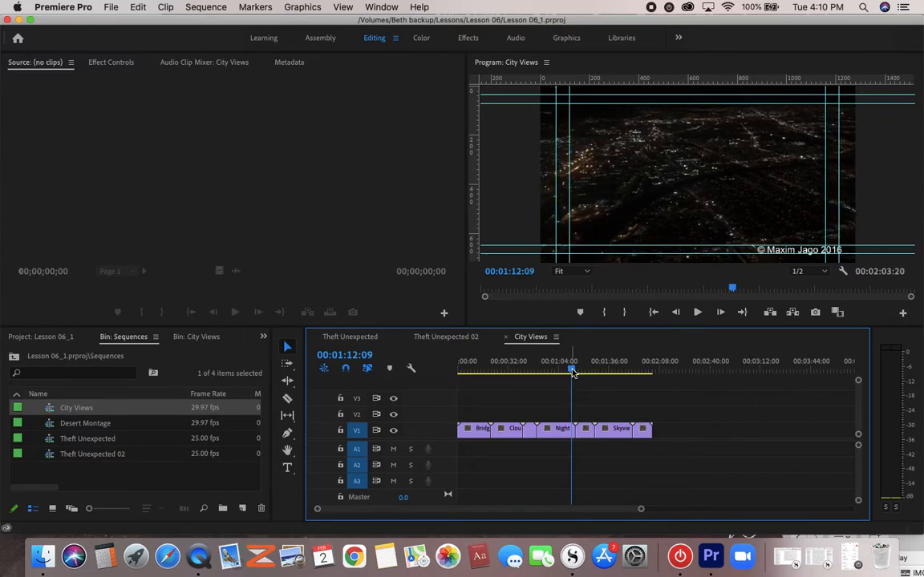
pyautogui.press('Left')
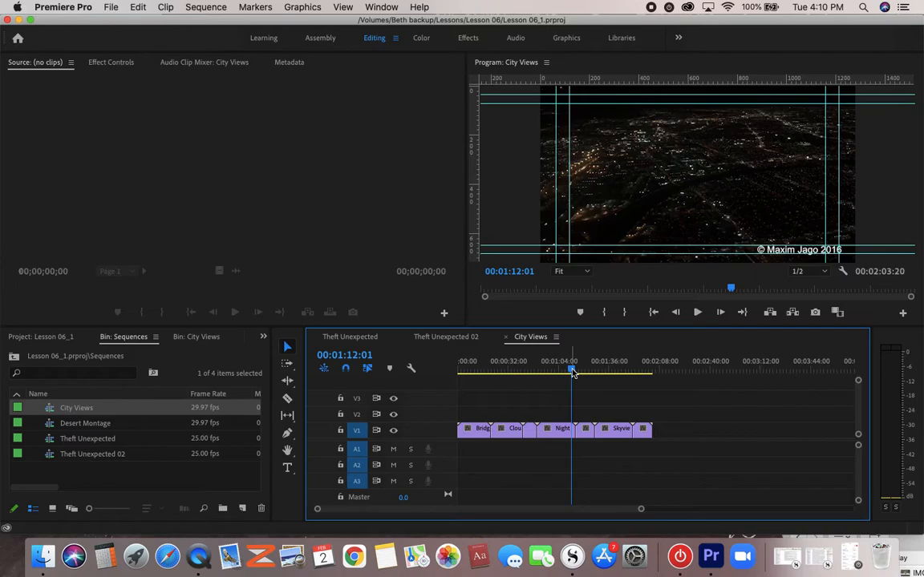
pyautogui.press('m')
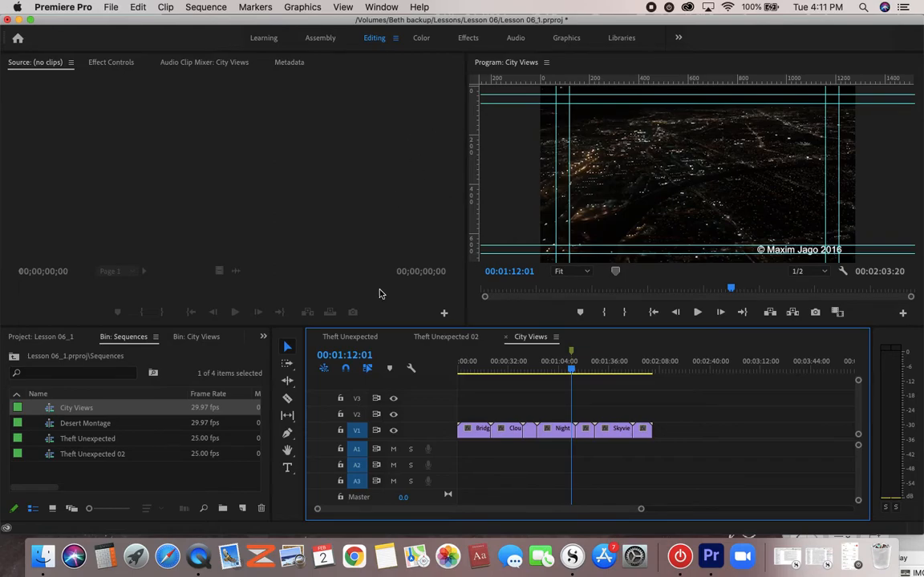
# Name the City Views marker "dull marker", colour it blue (#428DFC) and set its duration to 4 seconds
pyautogui.click(255, 8)
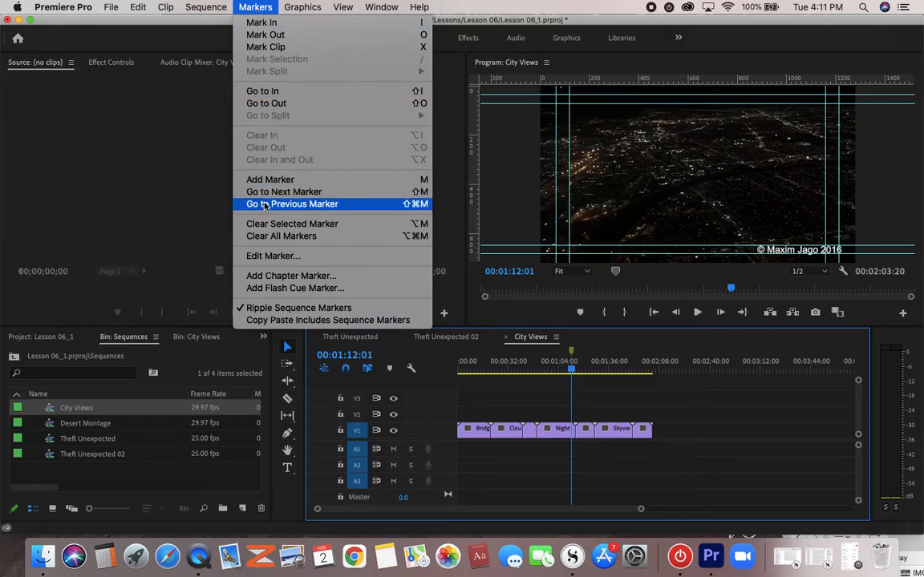
pyautogui.click(581, 378)
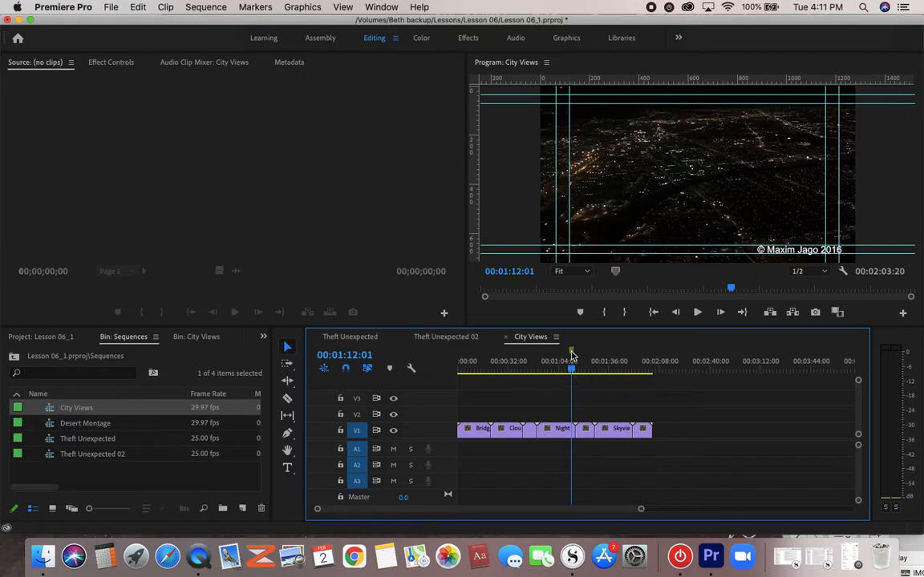
pyautogui.doubleClick(571, 353)
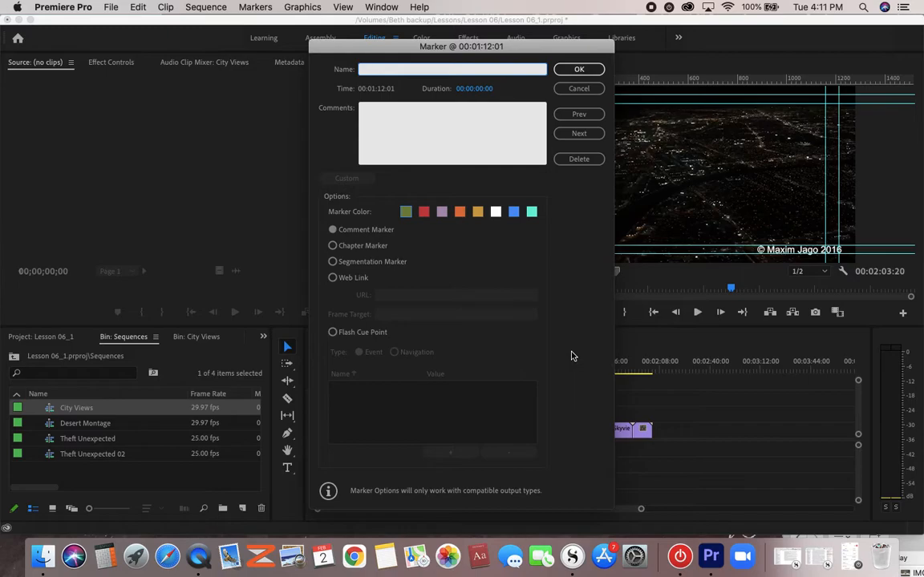
pyautogui.write('dull marker')
pyautogui.click(514, 213)
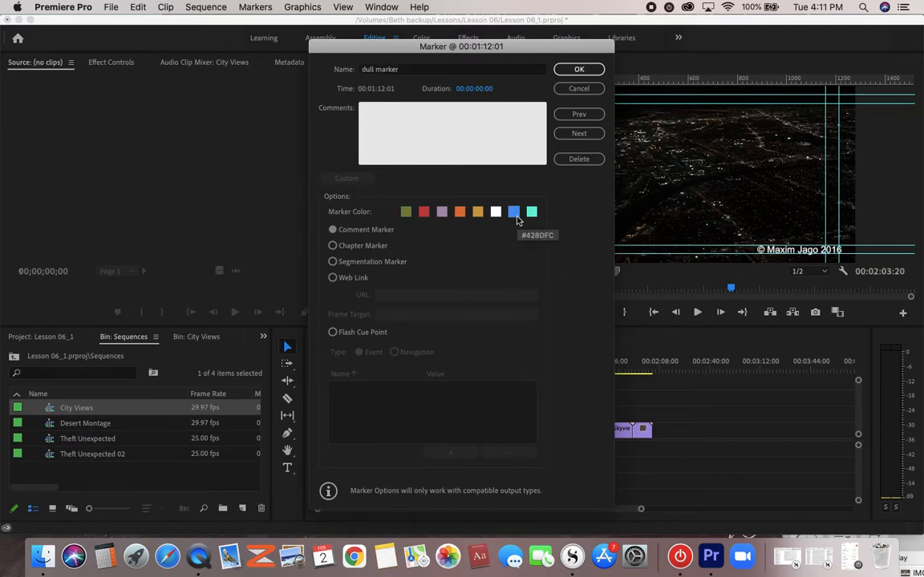
pyautogui.click(486, 93)
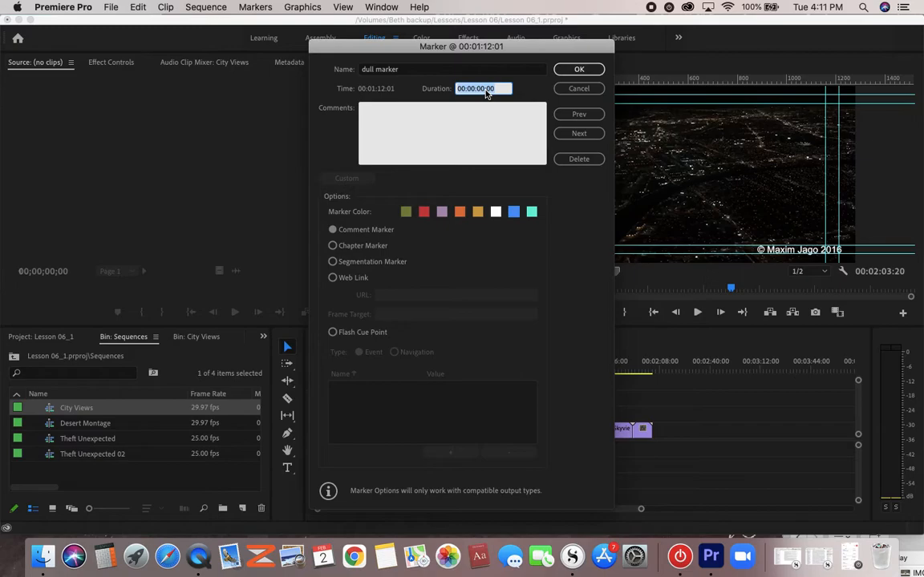
pyautogui.write('400')
pyautogui.press('Return')
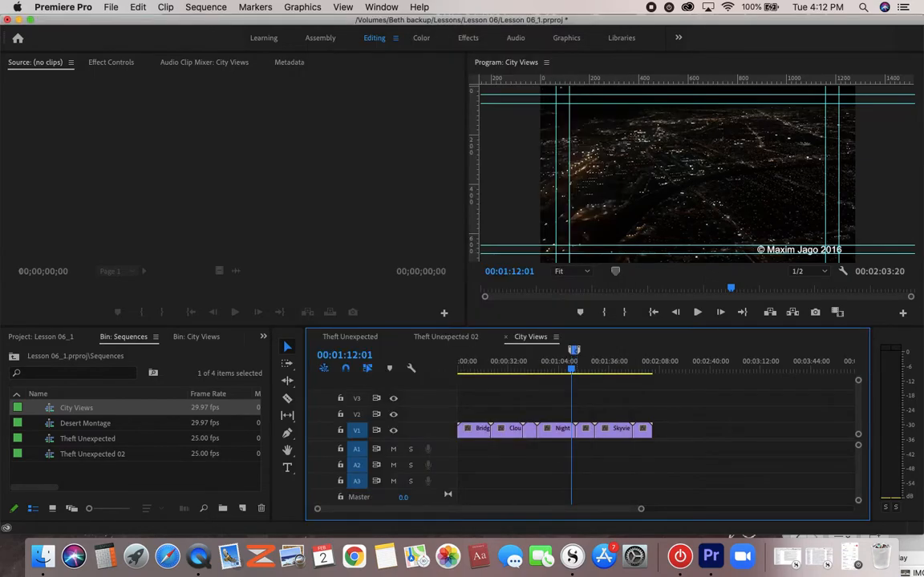
# Move the playhead to 00:00:46:25 in the City Views sequence and add a second marker there
pyautogui.moveTo(577, 354)
pyautogui.moveTo(641, 512); pyautogui.dragTo(561, 510)
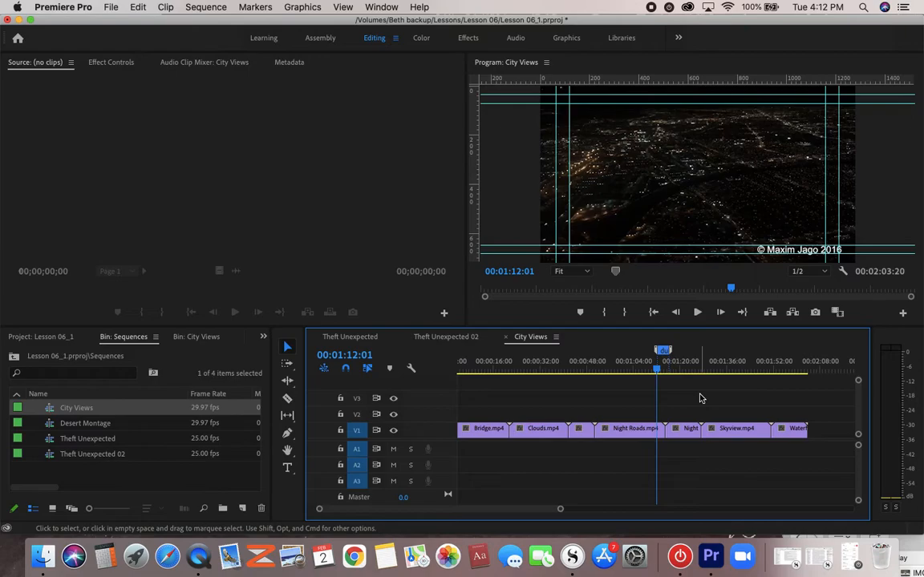
pyautogui.hscroll(1, 710, 420)
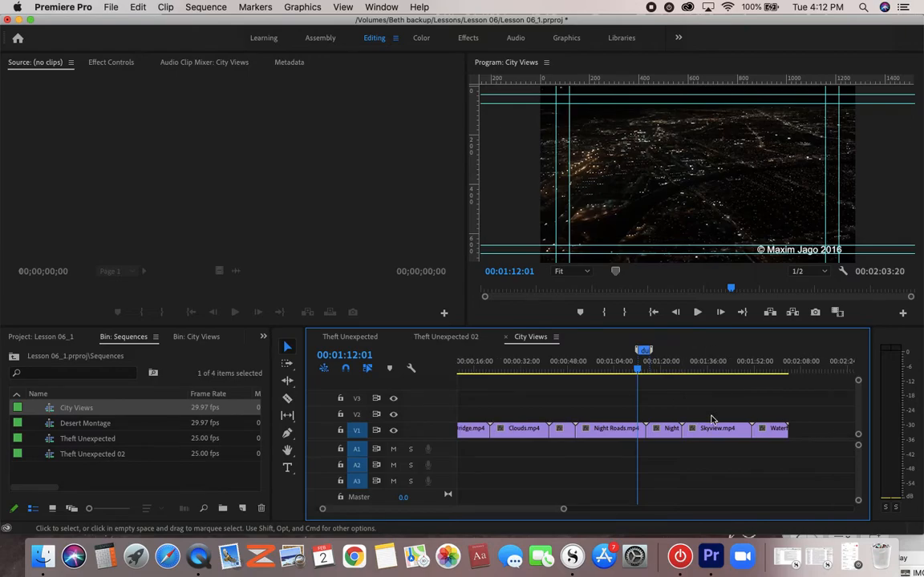
pyautogui.click(562, 366)
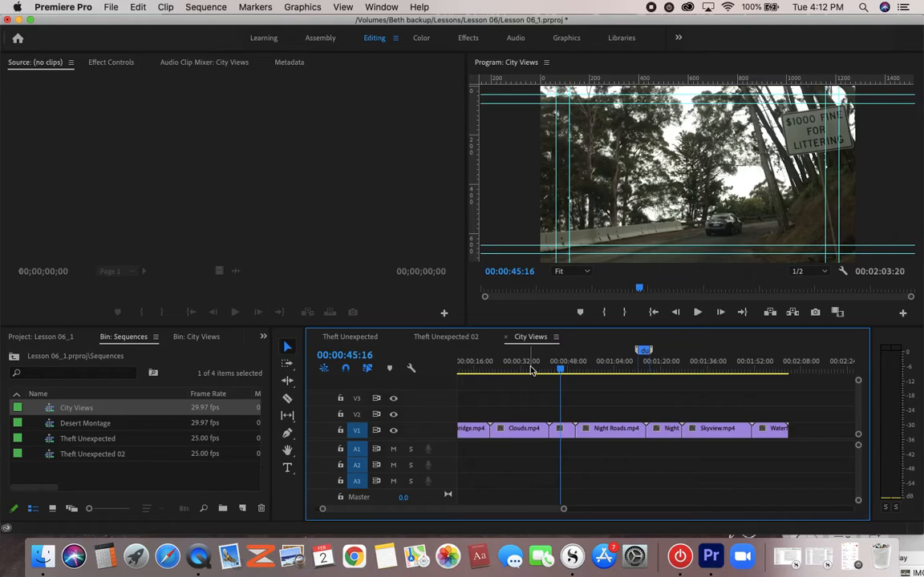
pyautogui.moveTo(560, 370)
pyautogui.mouseDown()
pyautogui.moveTo(515, 372)
pyautogui.moveTo(574, 374)
pyautogui.moveTo(566, 379)
pyautogui.mouseUp()
pyautogui.press('m')
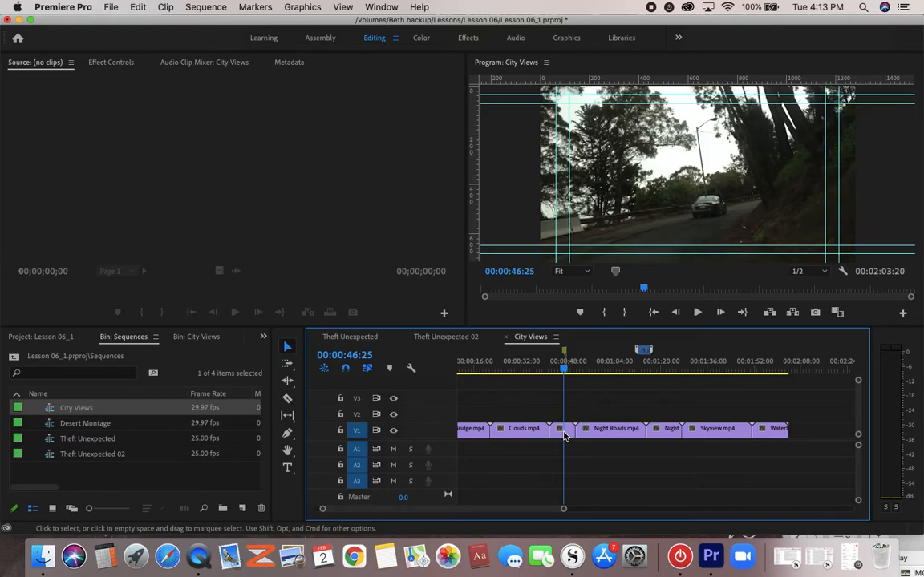
# Switch to the Theft Unexpected sequence and show the start of its timeline
pyautogui.hscroll(-2, 557, 465)
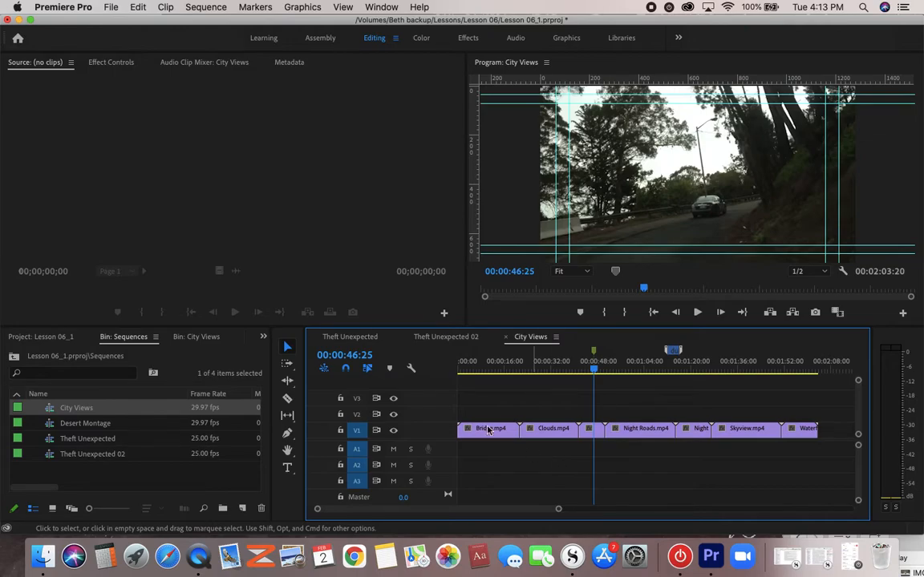
pyautogui.click(353, 338)
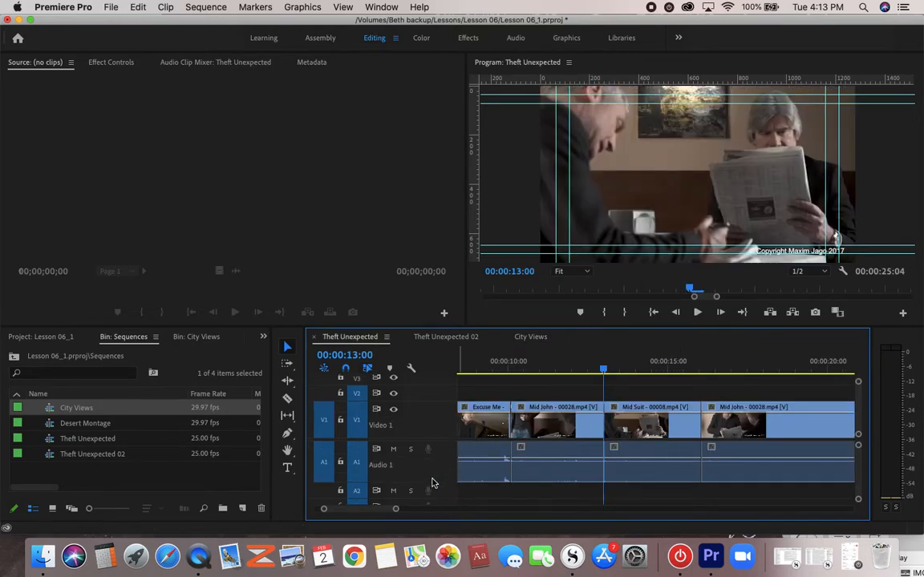
pyautogui.scroll(8, 431, 482)
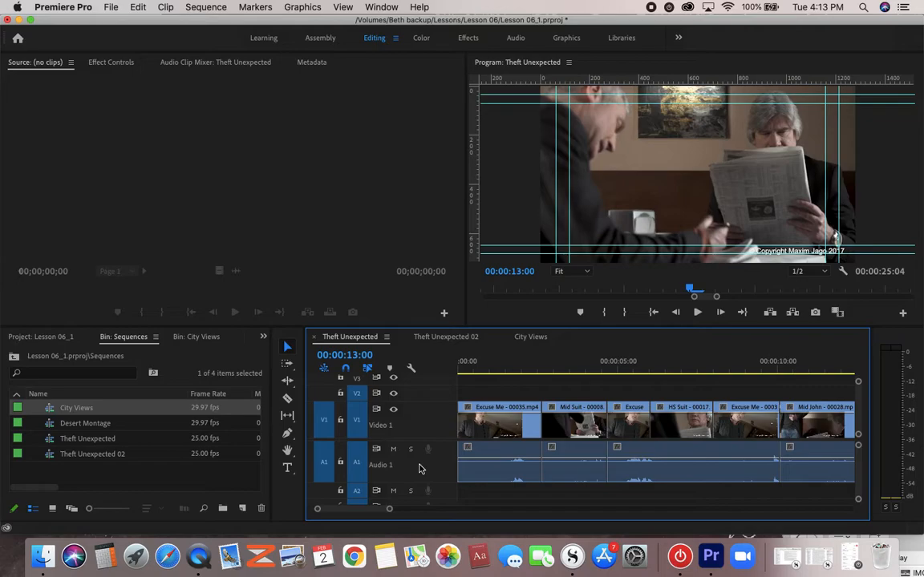
# Delete the Mid Suit - 00008.mp4 clip together with its linked audio, and undo the deletion
pyautogui.click(583, 424)
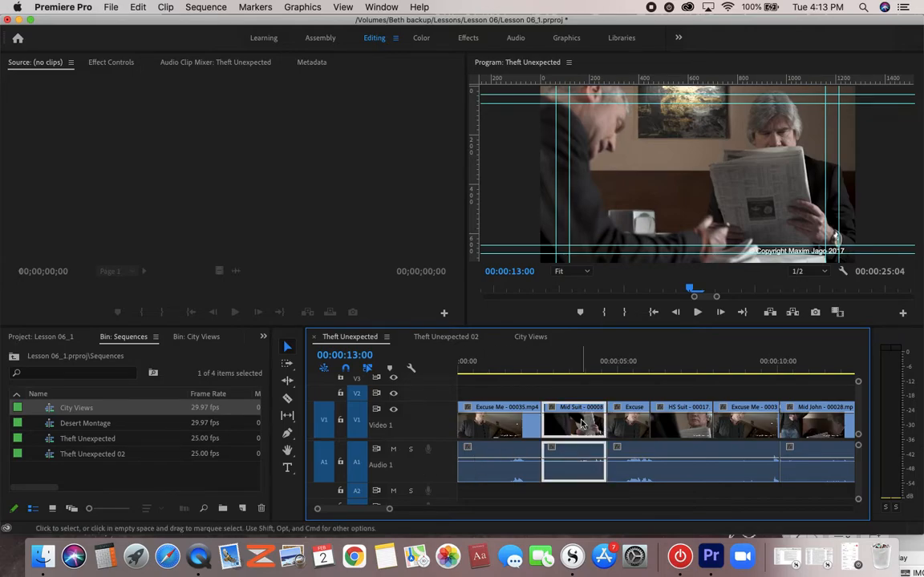
pyautogui.press('Delete')
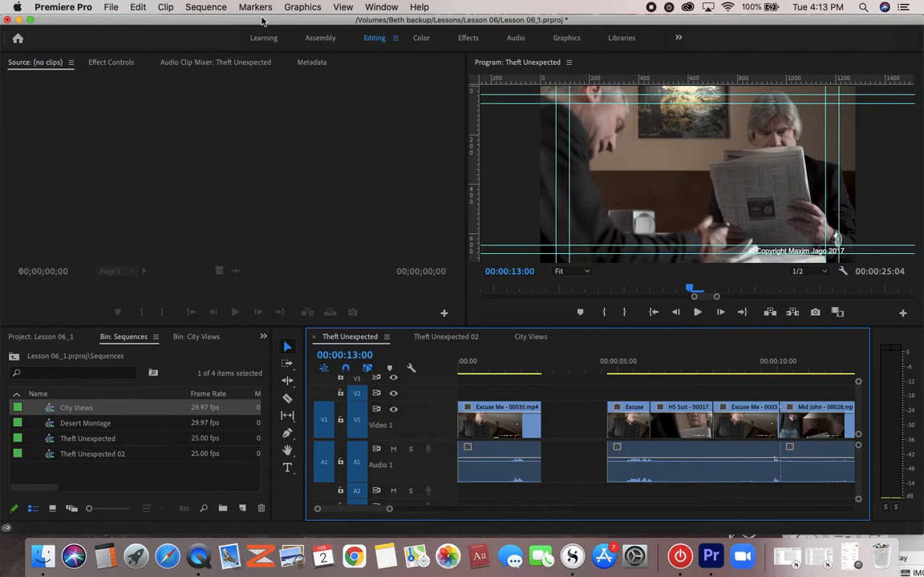
pyautogui.click(137, 7)
pyautogui.click(138, 24)
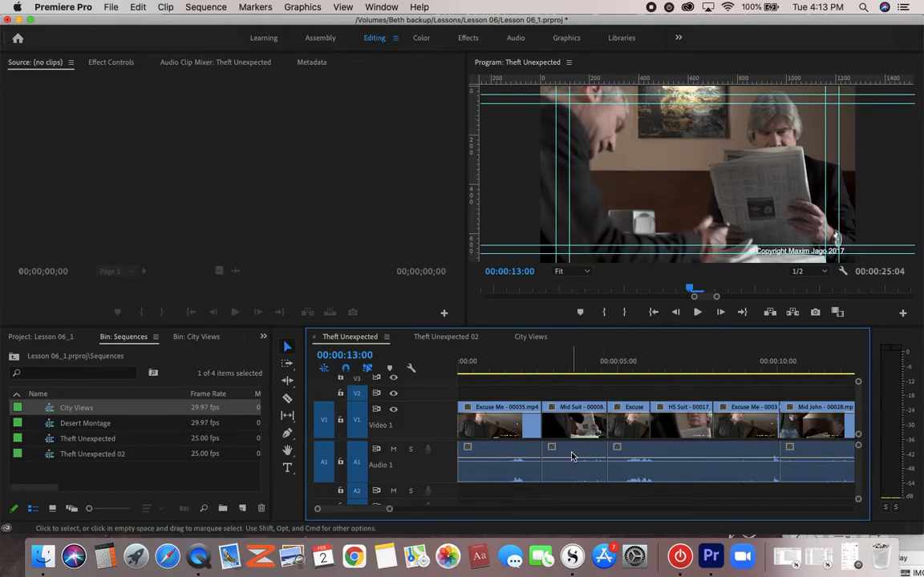
# Lock Audio 1 and delete only the video of Mid Suit - 00008.mp4, then undo the deletion and unlock the track
pyautogui.click(340, 463)
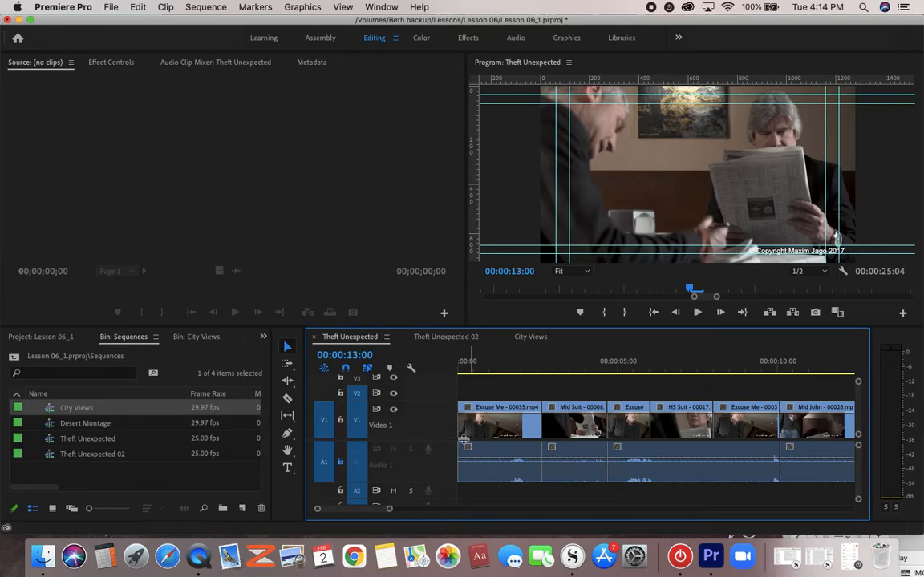
pyautogui.click(578, 427)
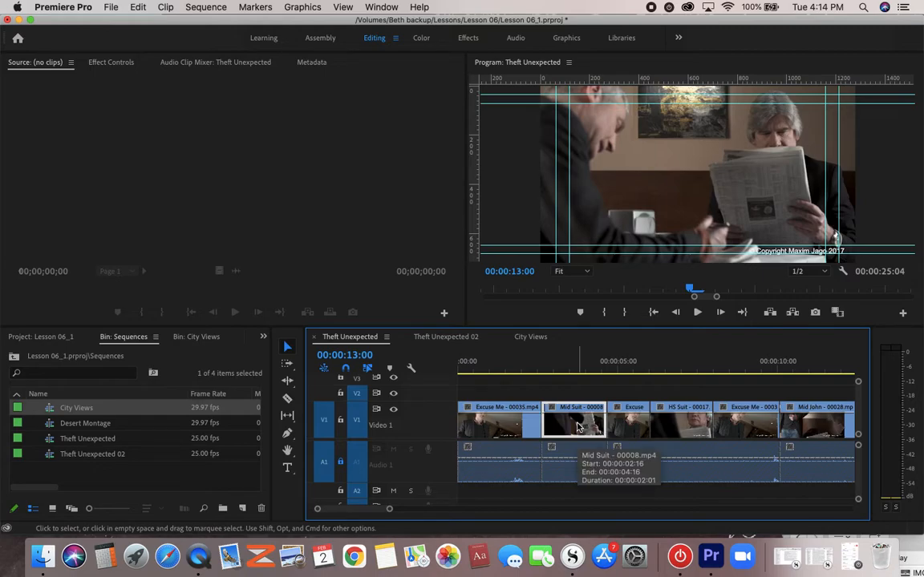
pyautogui.press('Delete')
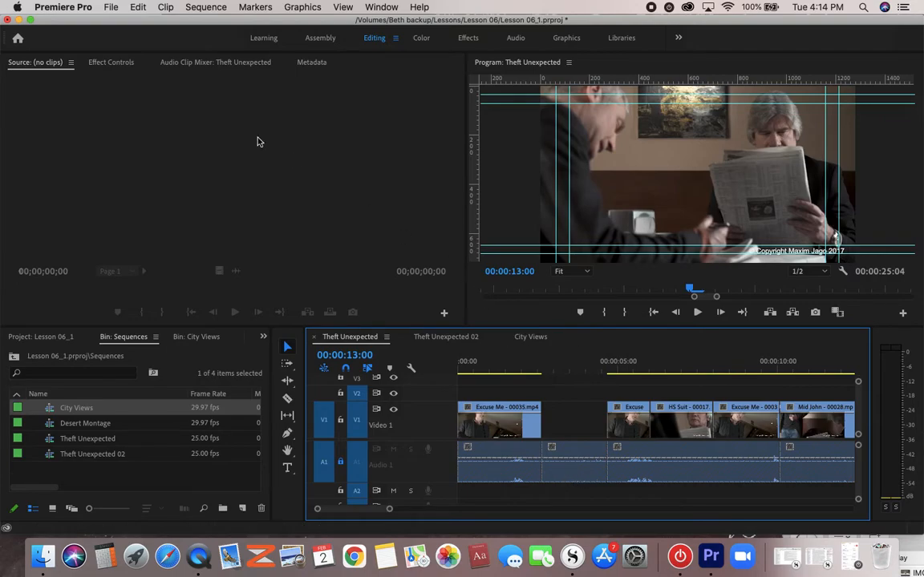
pyautogui.click(137, 8)
pyautogui.click(139, 22)
pyautogui.click(340, 462)
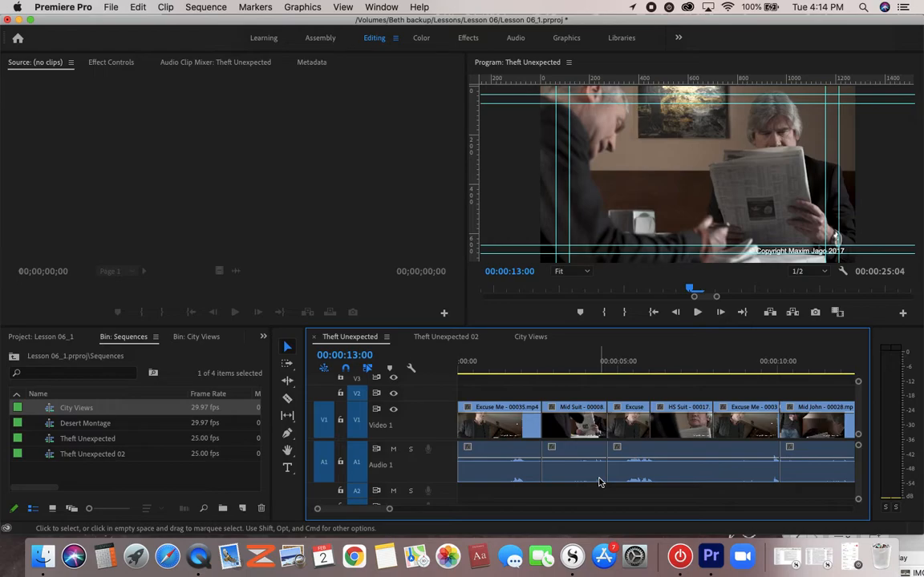
# Select Mid Suit - 00008.mp4 and play the Theft Unexpected sequence around it, leaving the playhead at 00:00:03:07
pyautogui.click(587, 423)
pyautogui.click(562, 363)
pyautogui.press('space')
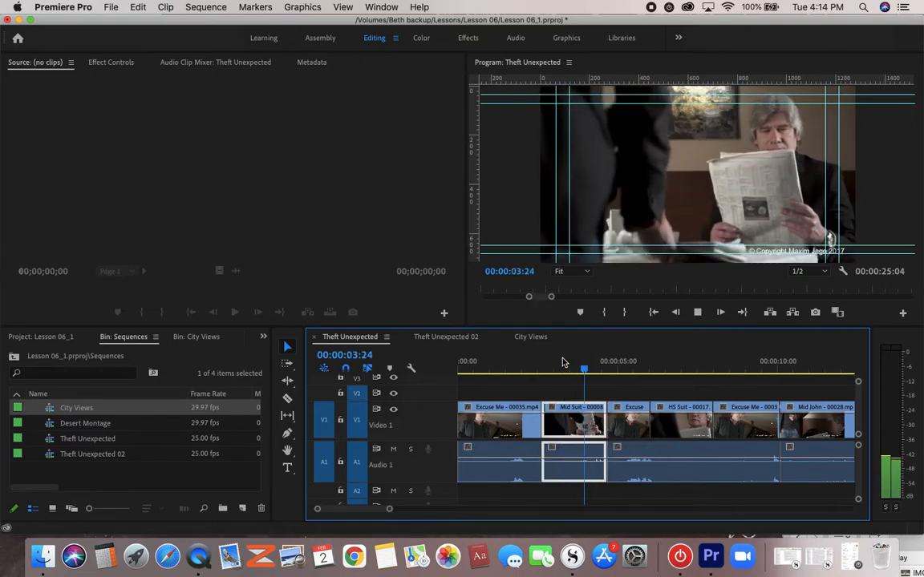
pyautogui.press('space')
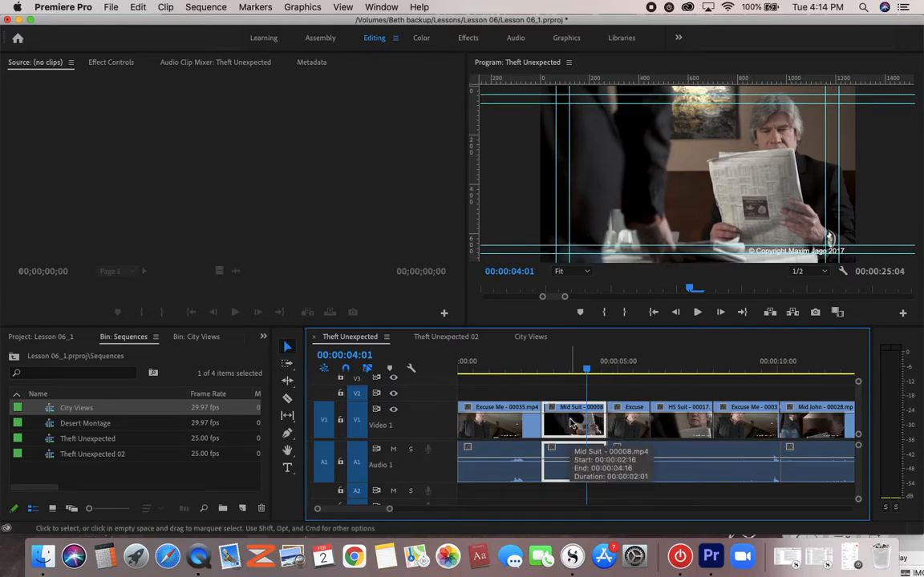
pyautogui.click(537, 371)
pyautogui.press('space')
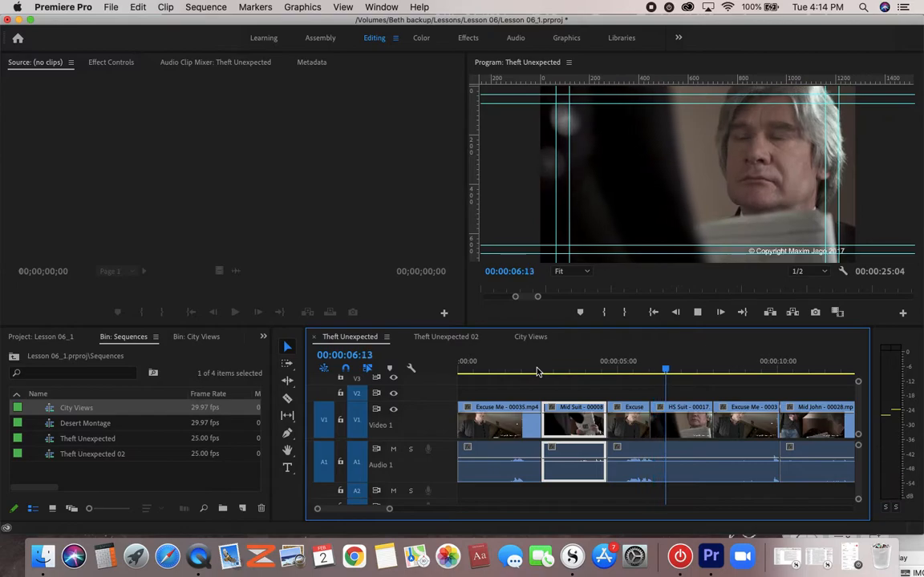
pyautogui.press('space')
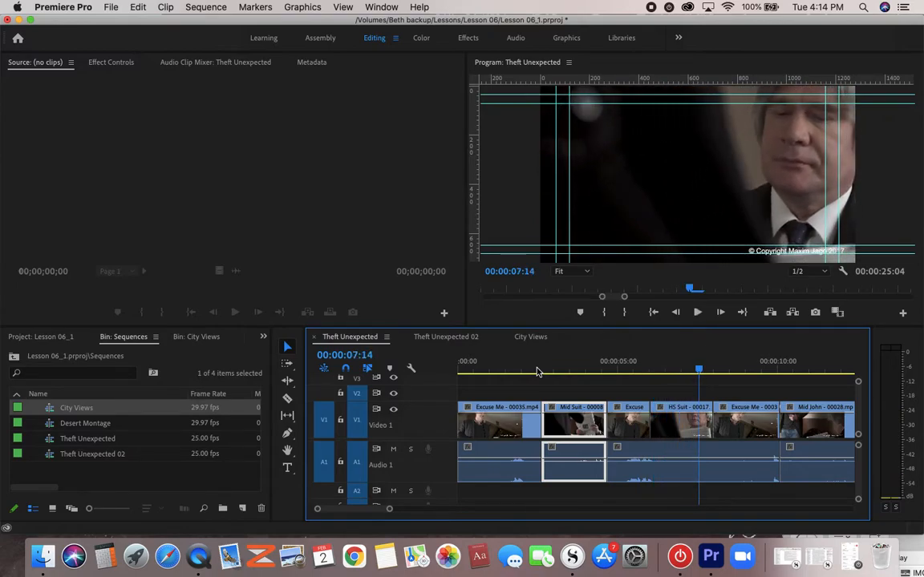
pyautogui.click(562, 370)
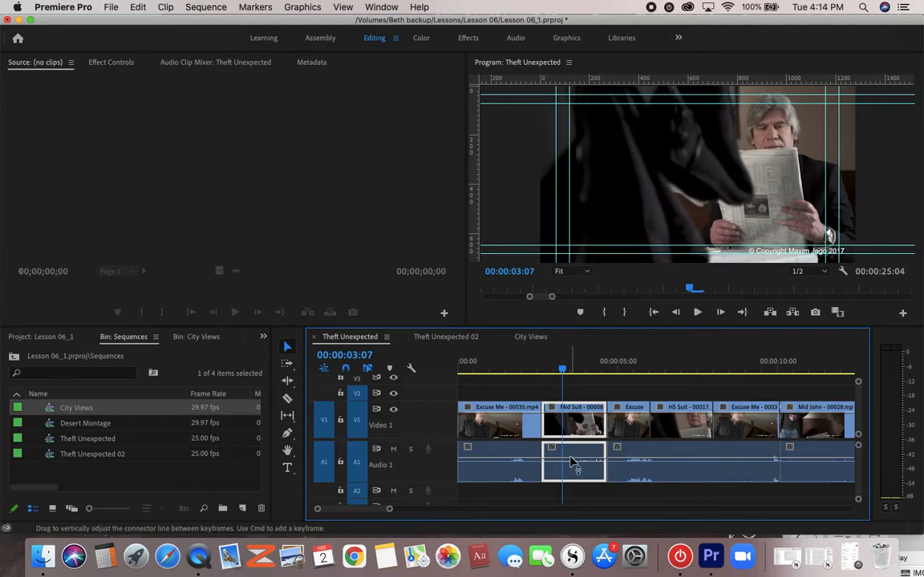
# Turn off linked selection and alternately select the video and audio parts of Mid Suit - 00008.mp4 on their own
pyautogui.click(368, 369)
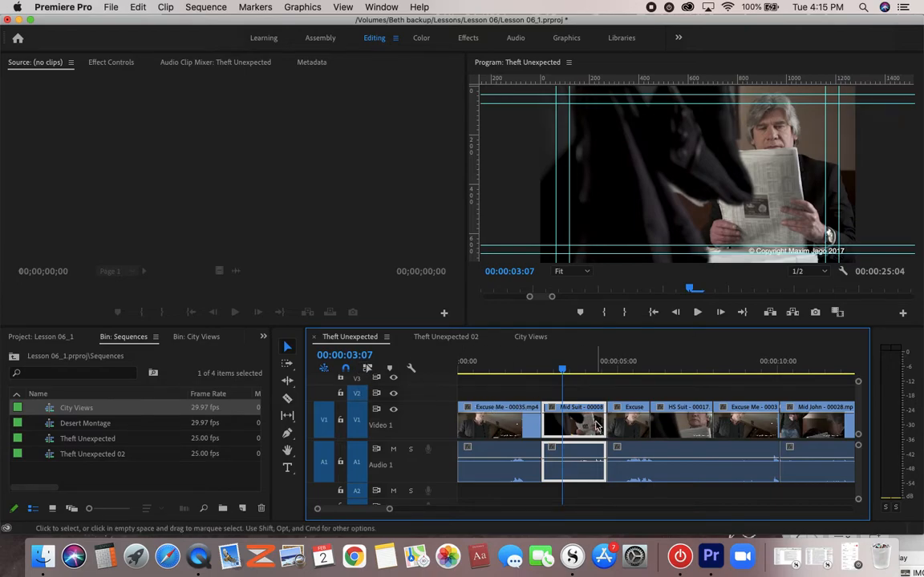
pyautogui.click(670, 473)
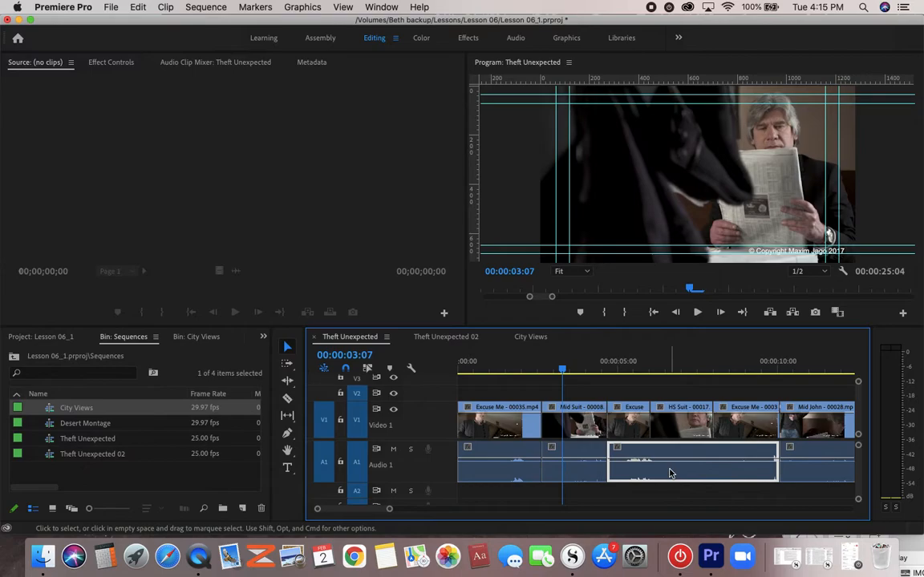
pyautogui.click(578, 472)
pyautogui.click(579, 423)
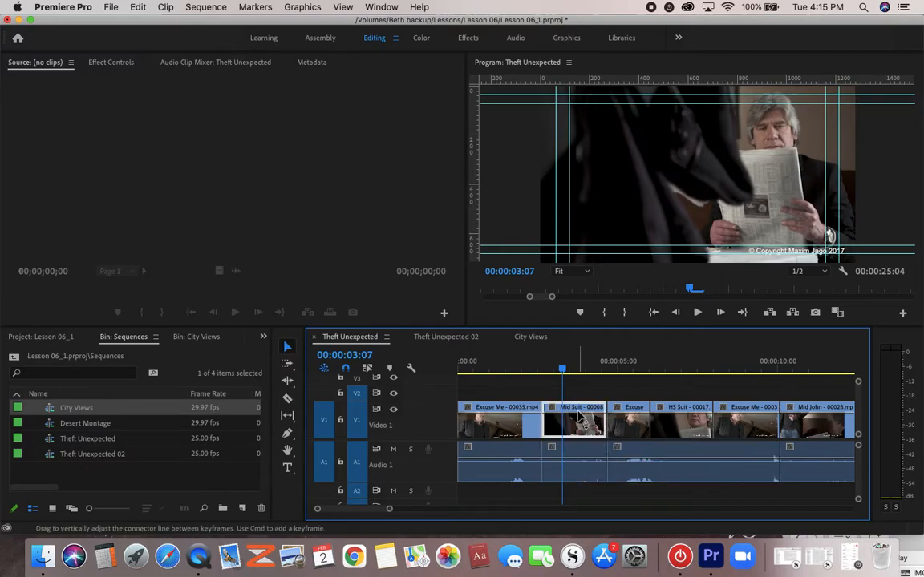
pyautogui.click(580, 461)
pyautogui.click(576, 423)
pyautogui.click(576, 471)
pyautogui.click(577, 423)
# Delete only the audio part of Mid Suit - 00008.mp4 from Audio 1, and undo the deletion
pyautogui.click(577, 477)
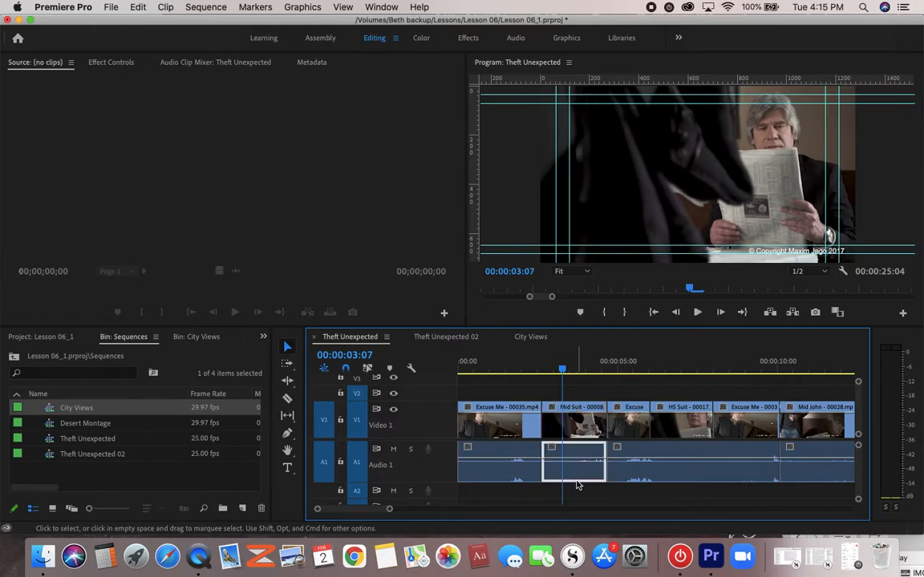
pyautogui.press('Delete')
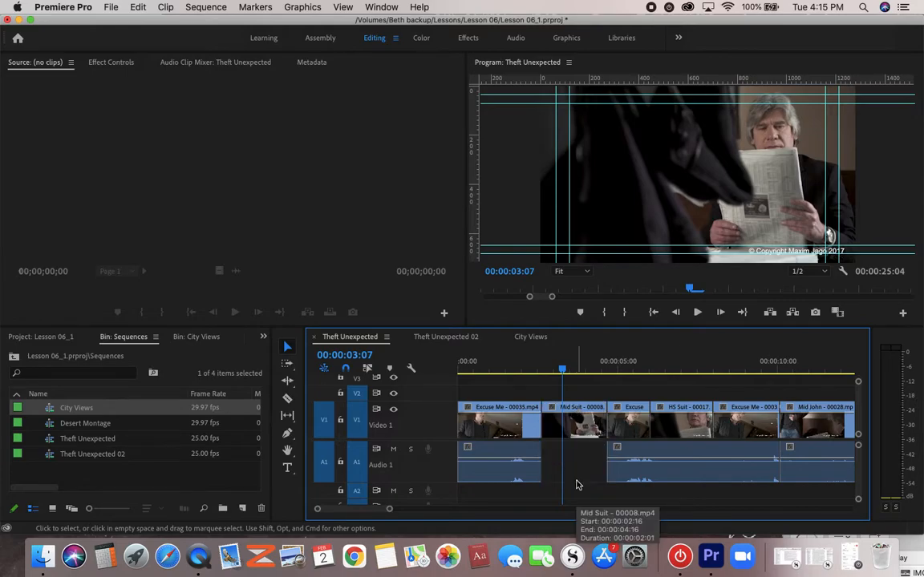
pyautogui.click(137, 7)
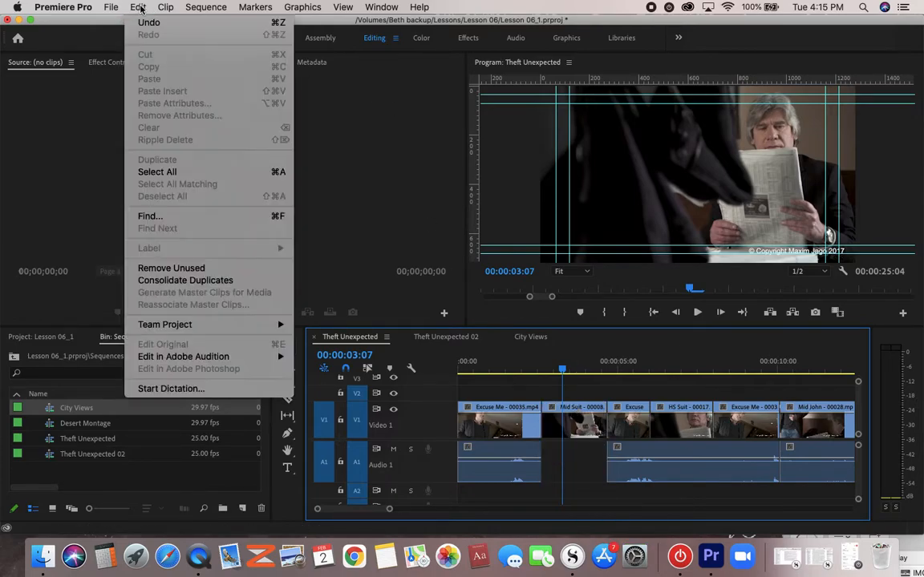
pyautogui.click(130, 24)
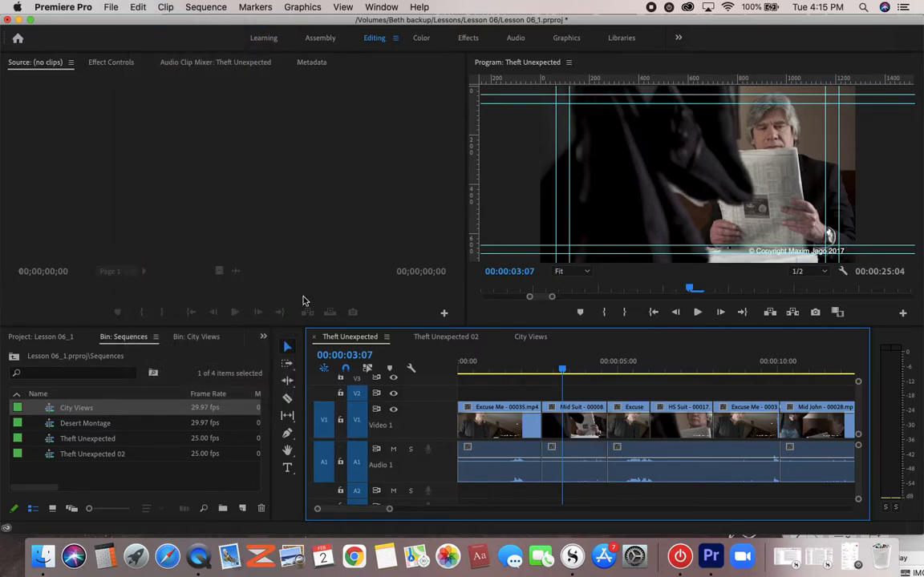
# Select the video part of Mid Suit - 00008.mp4 and pick its end edge and then its start edge for trimming
pyautogui.click(585, 427)
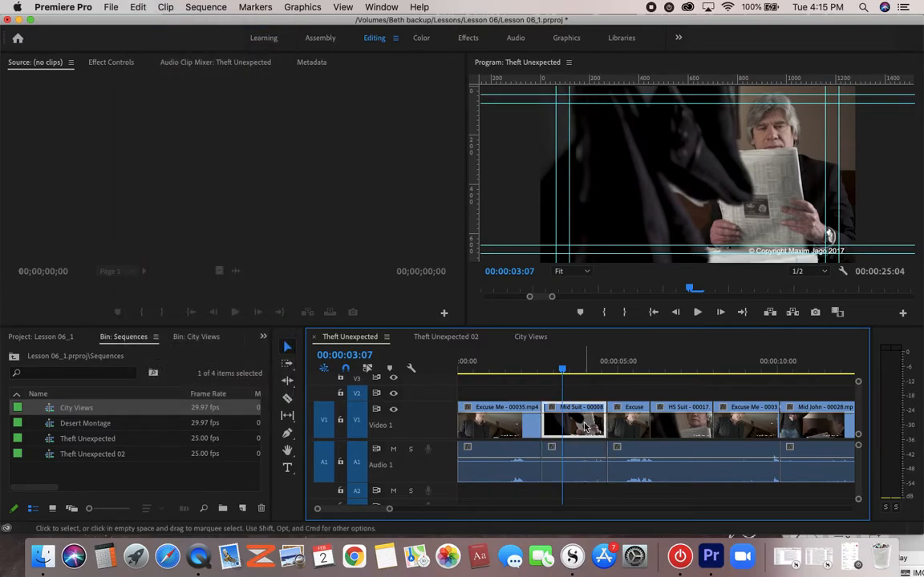
pyautogui.moveTo(604, 425)
pyautogui.mouseDown()
pyautogui.moveTo(586, 424)
pyautogui.moveTo(606, 423)
pyautogui.mouseUp()
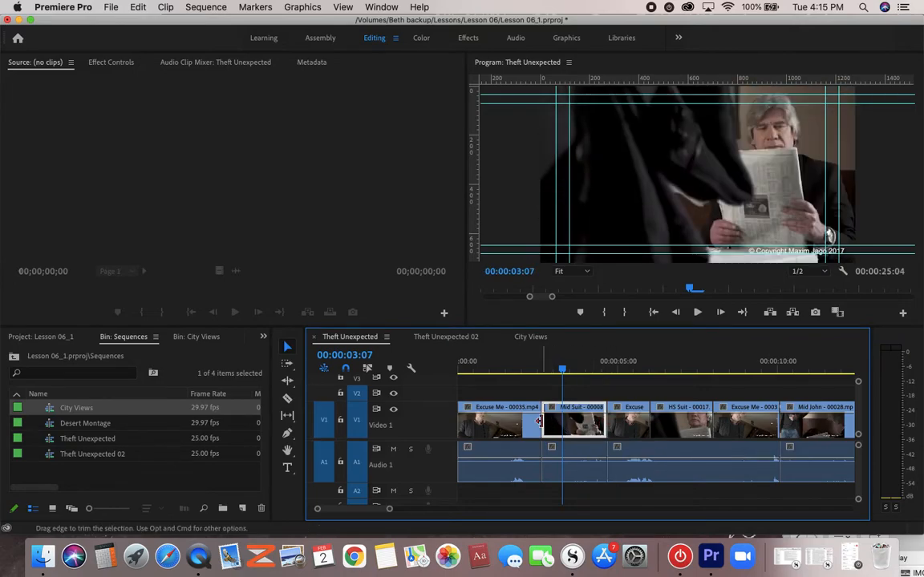
pyautogui.moveTo(543, 421)
pyautogui.mouseDown()
pyautogui.moveTo(560, 423)
pyautogui.moveTo(546, 423)
pyautogui.mouseUp()
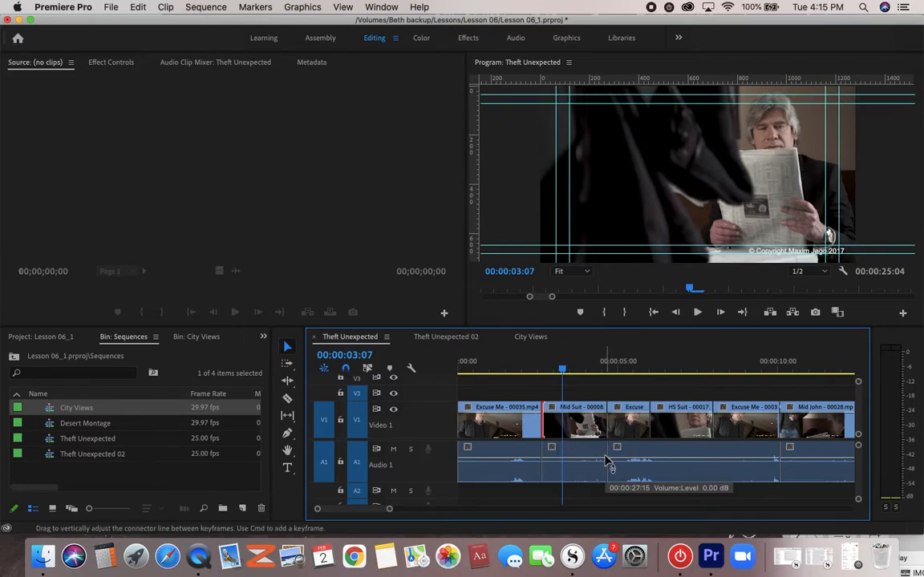
# Select both the video and audio parts of Mid Suit - 00008.mp4, turn linked selection back on, and clear the selection
pyautogui.click(576, 388)
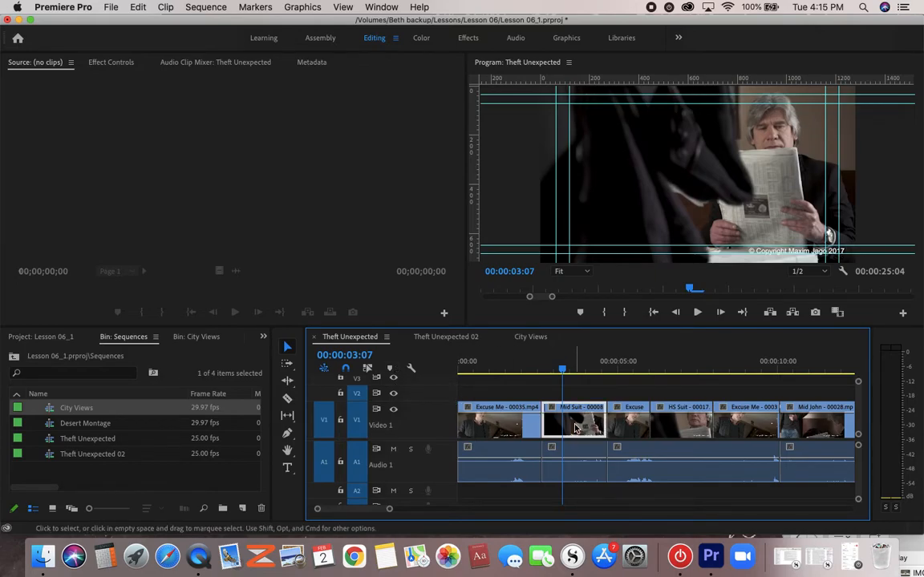
pyautogui.click(575, 461)
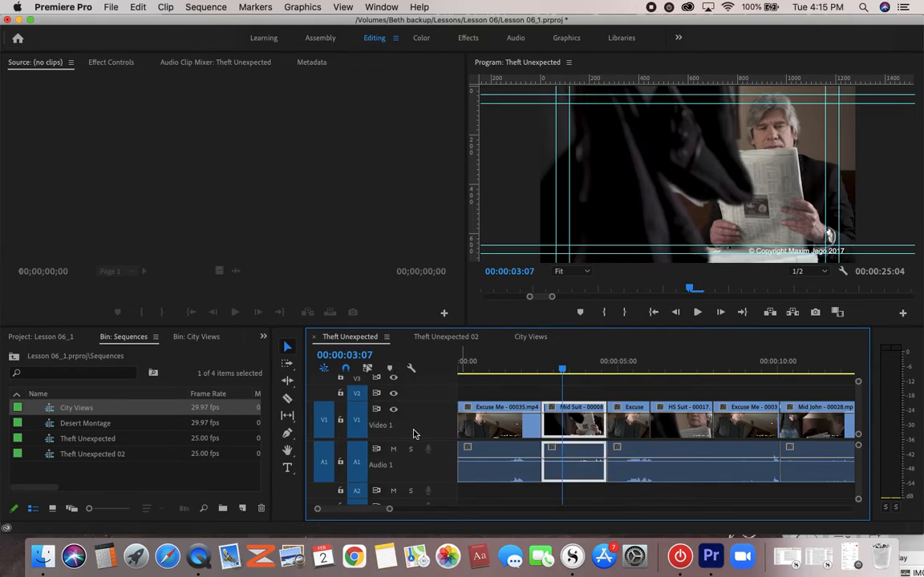
pyautogui.click(366, 368)
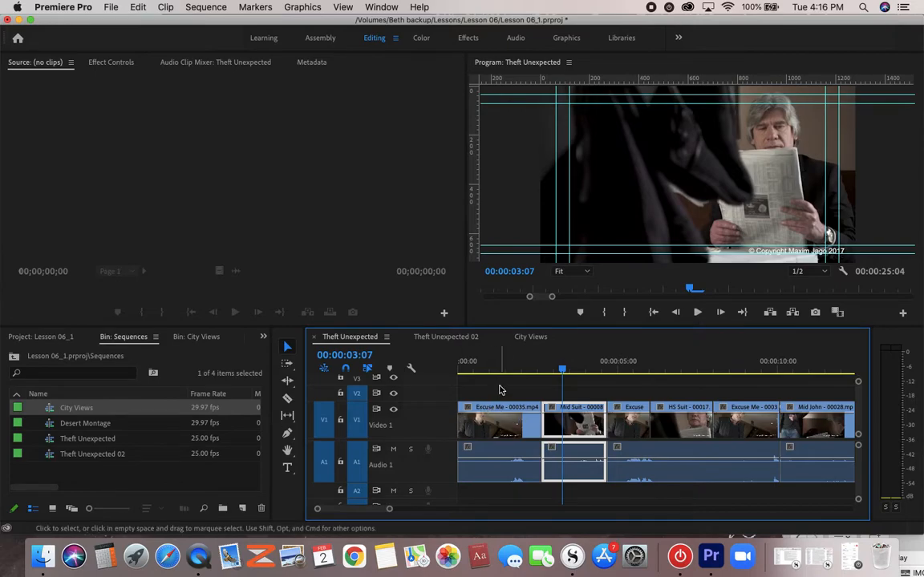
pyautogui.click(550, 382)
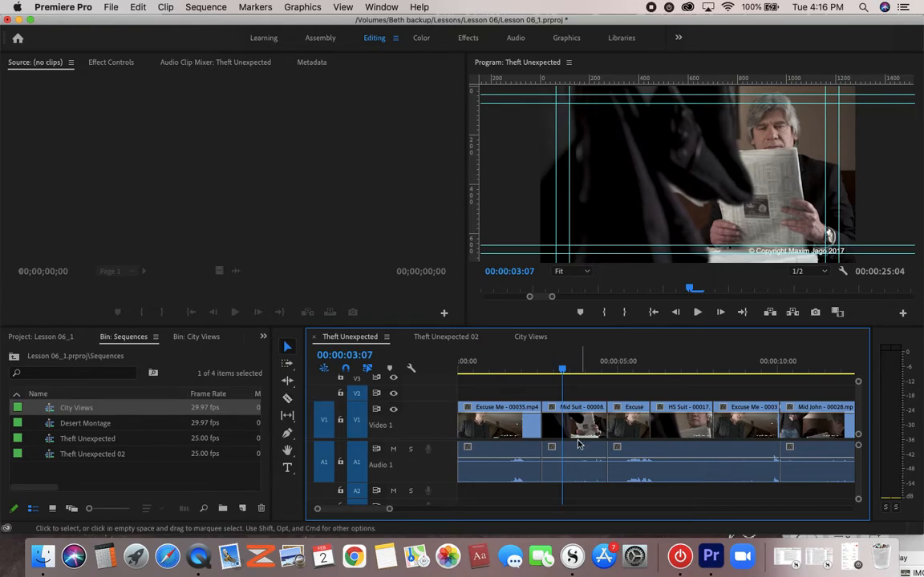
# Split the first Excuse Me - 00035.mp4 clip with the Razor tool at 00:00:01:16 and again at about 00:00:00:21
pyautogui.scroll(-10, 728, 494)
pyautogui.scroll(8, 728, 495)
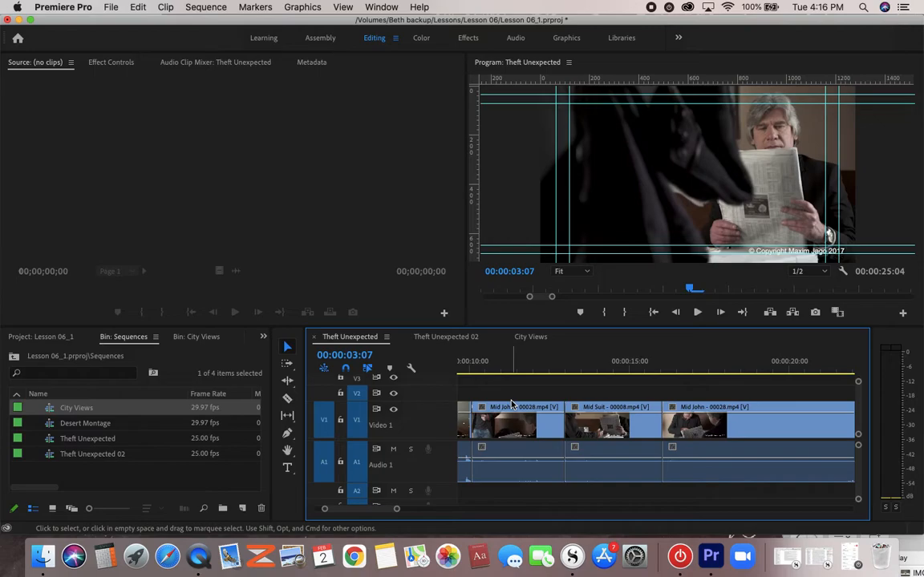
pyautogui.hscroll(-5, 529, 411)
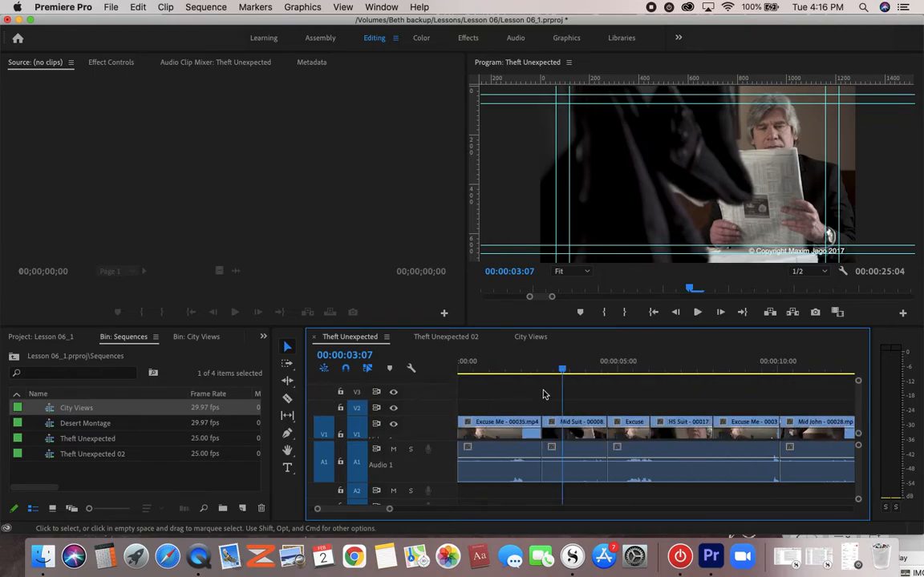
pyautogui.scroll(-2, 544, 395)
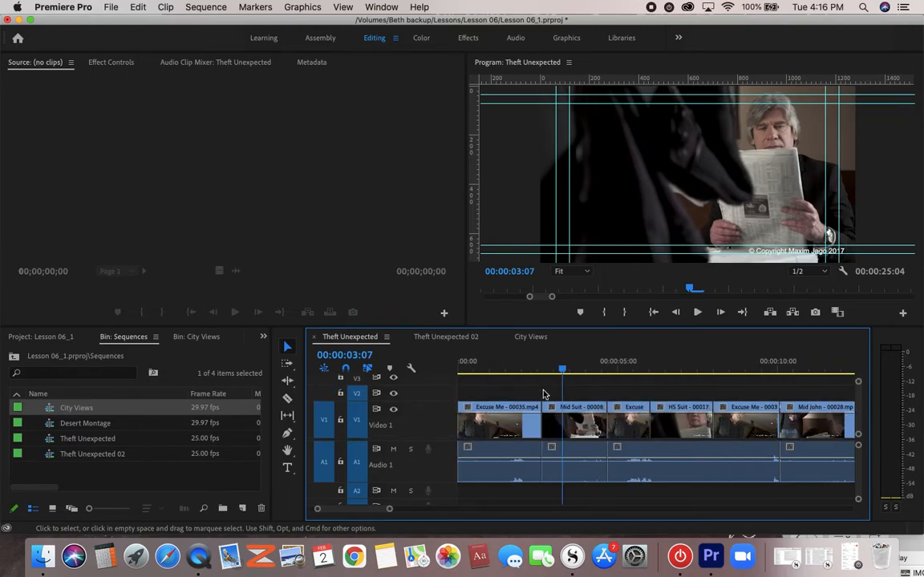
pyautogui.scroll(2, 545, 393)
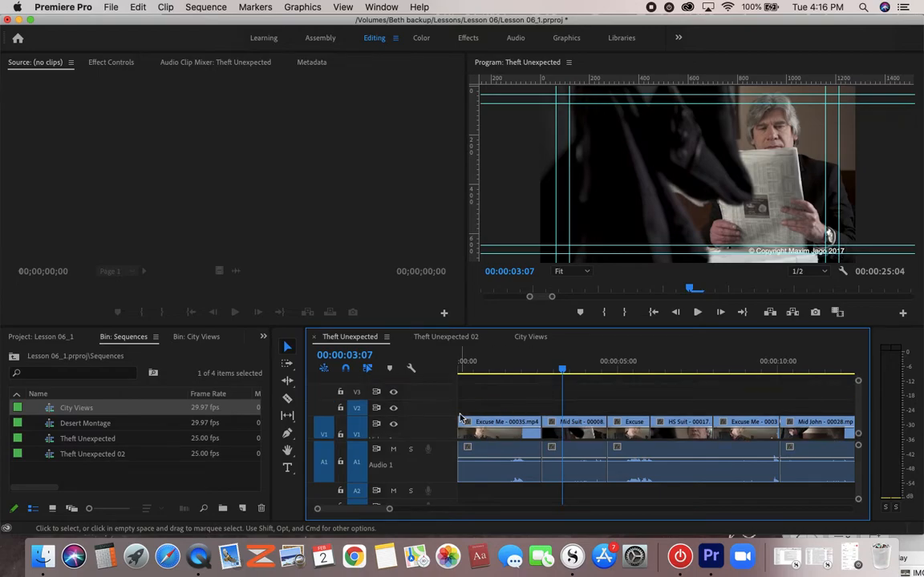
pyautogui.click(510, 404)
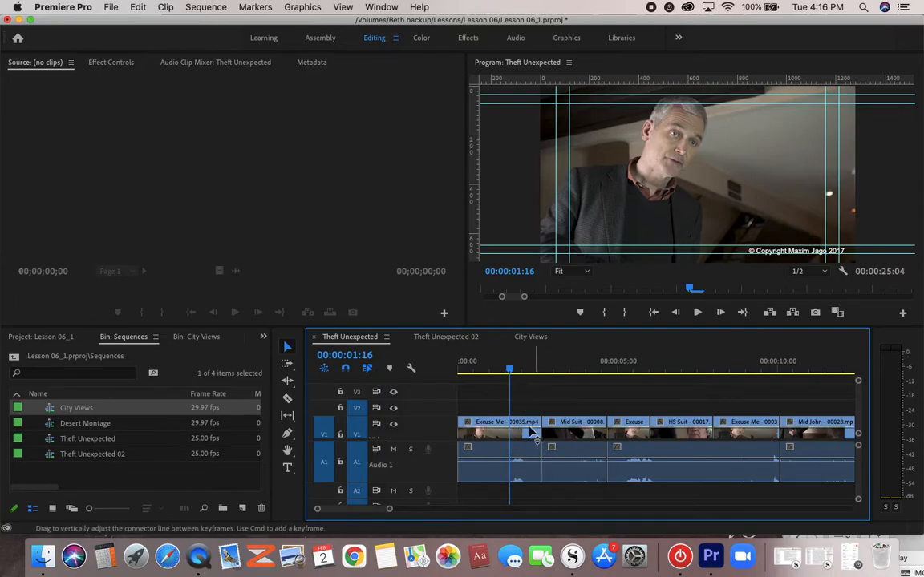
pyautogui.scroll(-2, 481, 393)
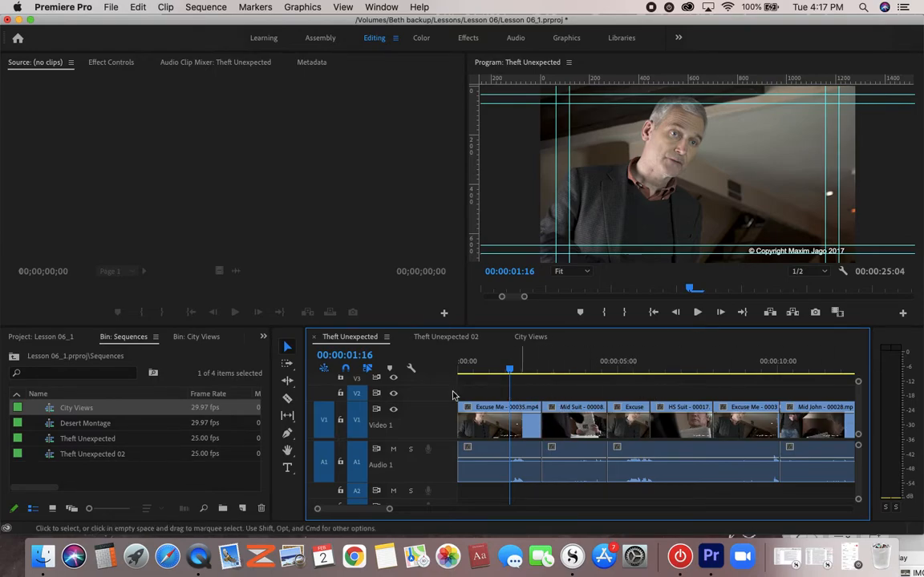
pyautogui.click(287, 397)
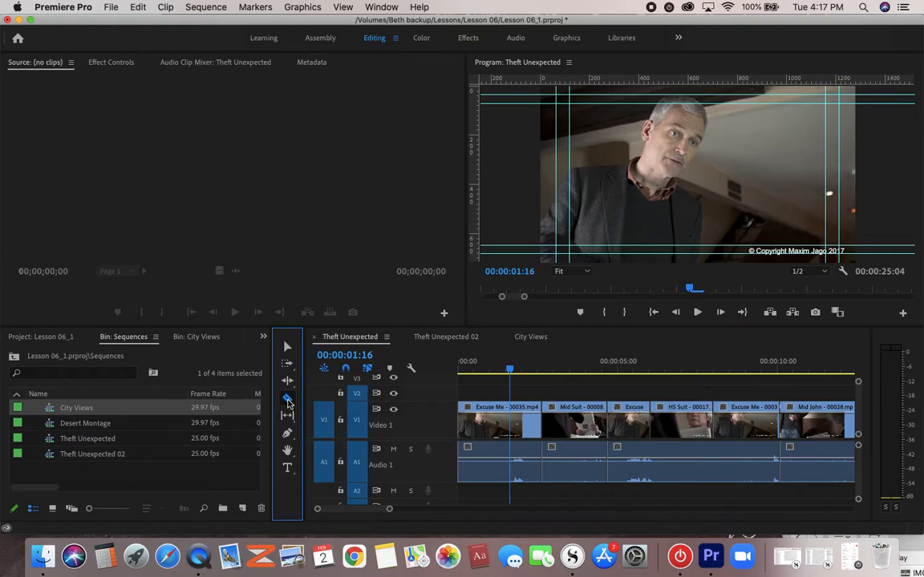
pyautogui.click(514, 423)
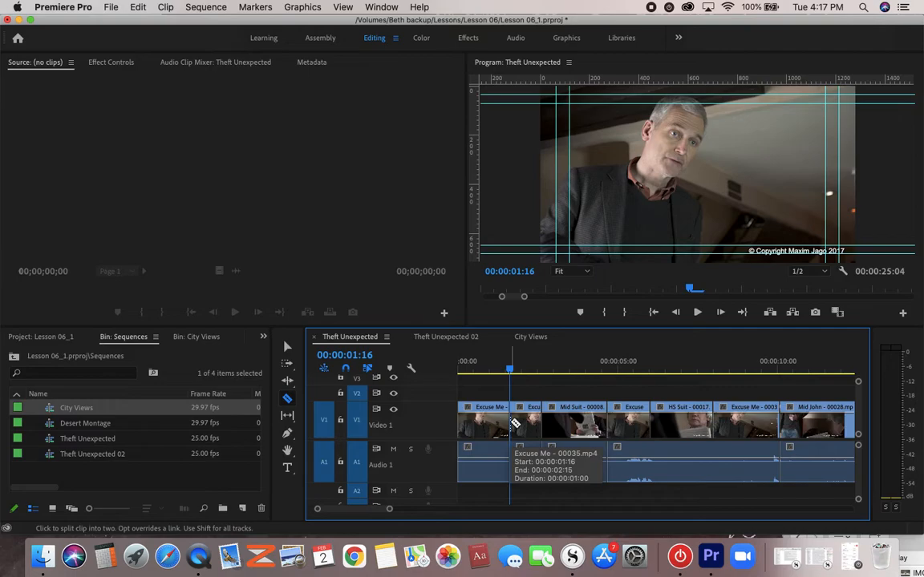
pyautogui.click(486, 411)
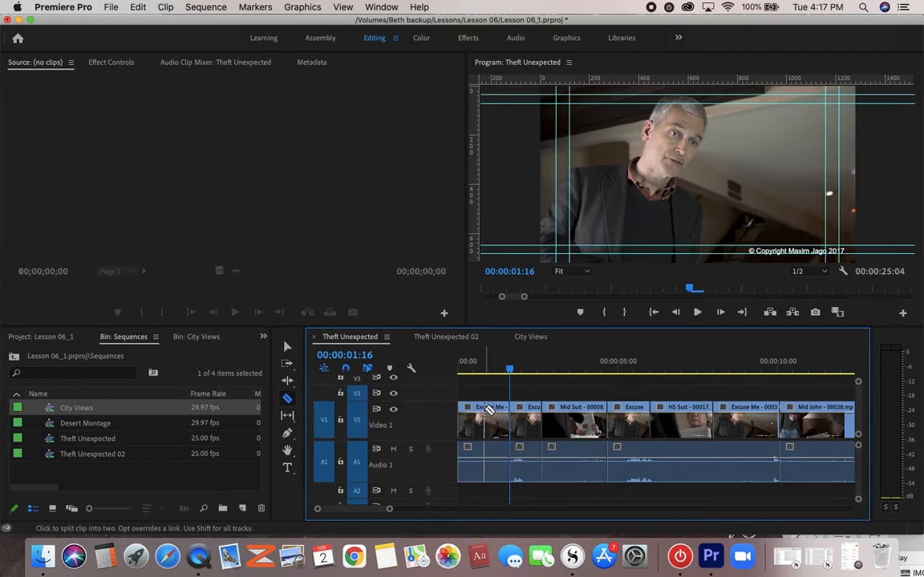
pyautogui.click(486, 410)
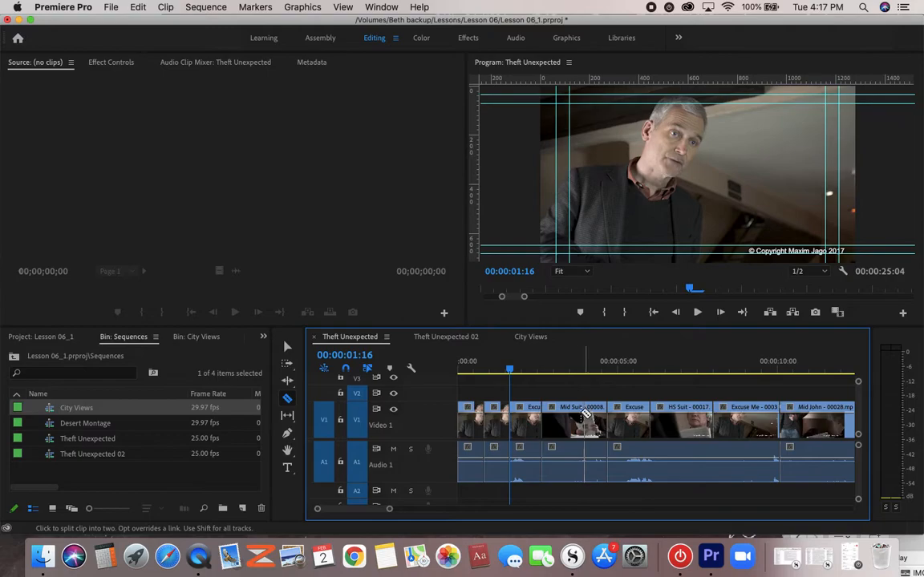
# With Audio 1 temporarily locked, delete the video of the middle Excuse Me - 00035.mp4 piece and extend the first piece's video to 00:00:01:16
pyautogui.click(287, 347)
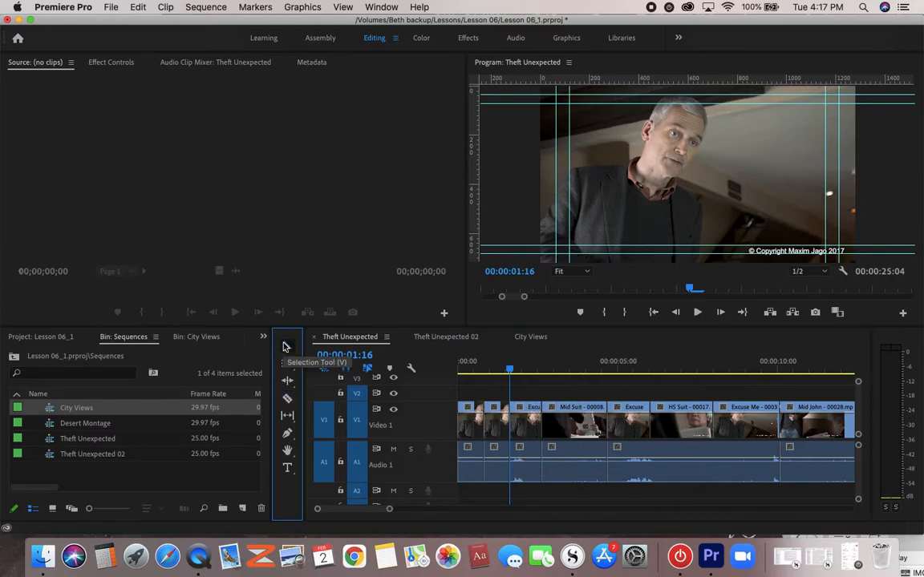
pyautogui.click(497, 425)
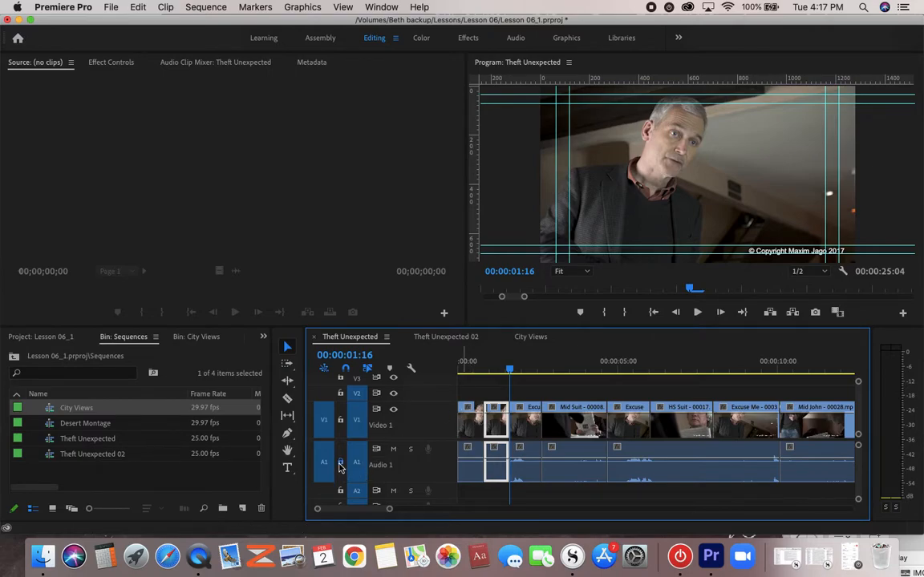
pyautogui.click(340, 462)
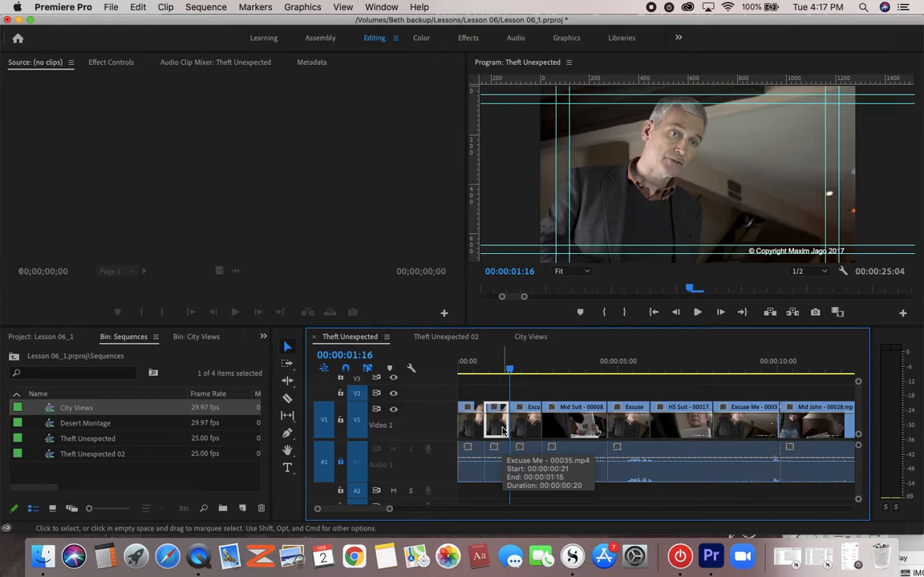
pyautogui.press('Delete')
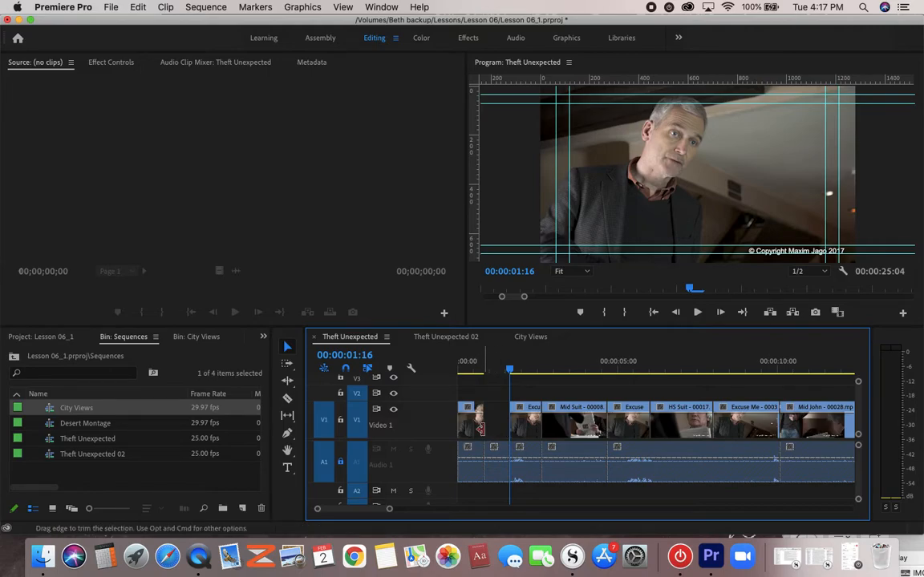
pyautogui.moveTo(480, 429); pyautogui.dragTo(508, 433)
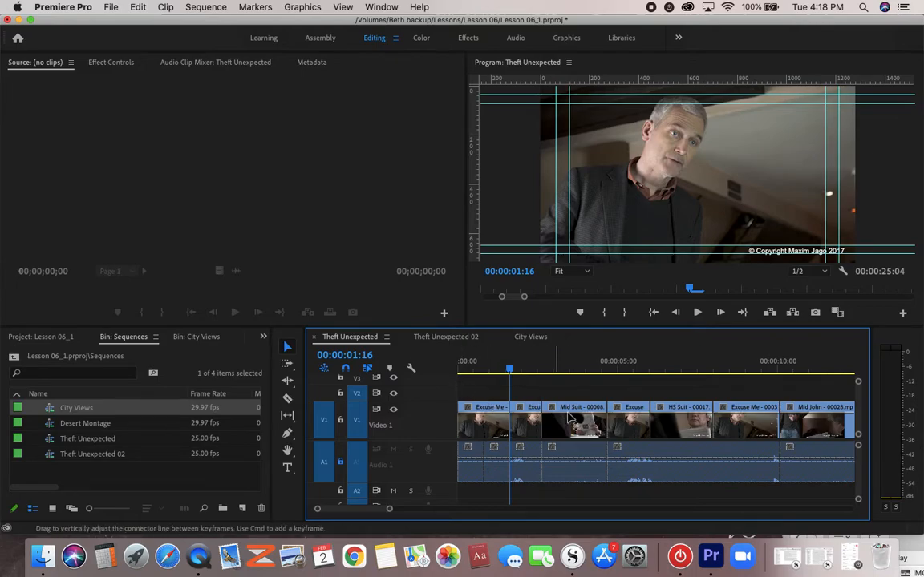
pyautogui.click(340, 463)
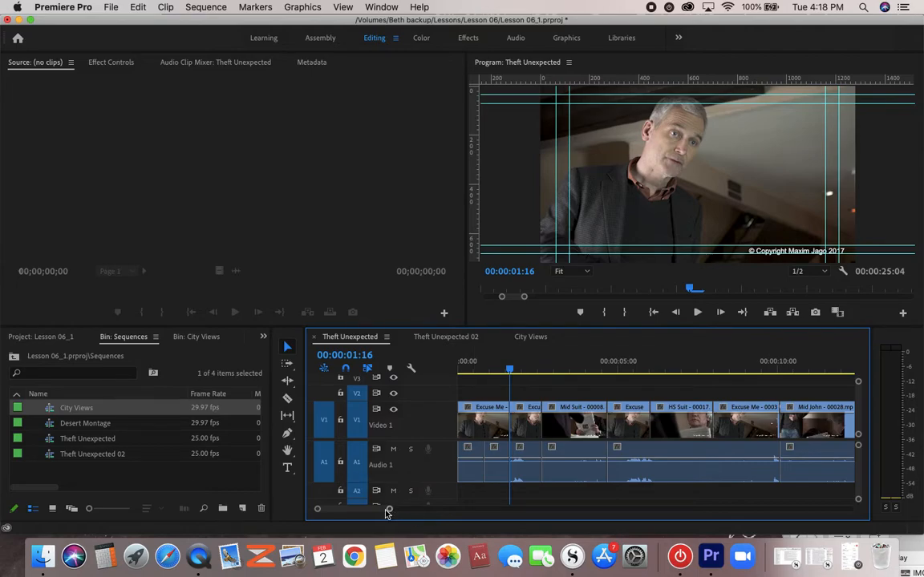
# Turn off timeline snapping and move Mid Suit - 00008.mp4 slightly later to start at 00:00:02:17, leaving a one-frame gap before it
pyautogui.moveTo(390, 509)
pyautogui.mouseDown()
pyautogui.moveTo(437, 515)
pyautogui.moveTo(392, 516)
pyautogui.mouseUp()
pyautogui.hscroll(5, 613, 477)
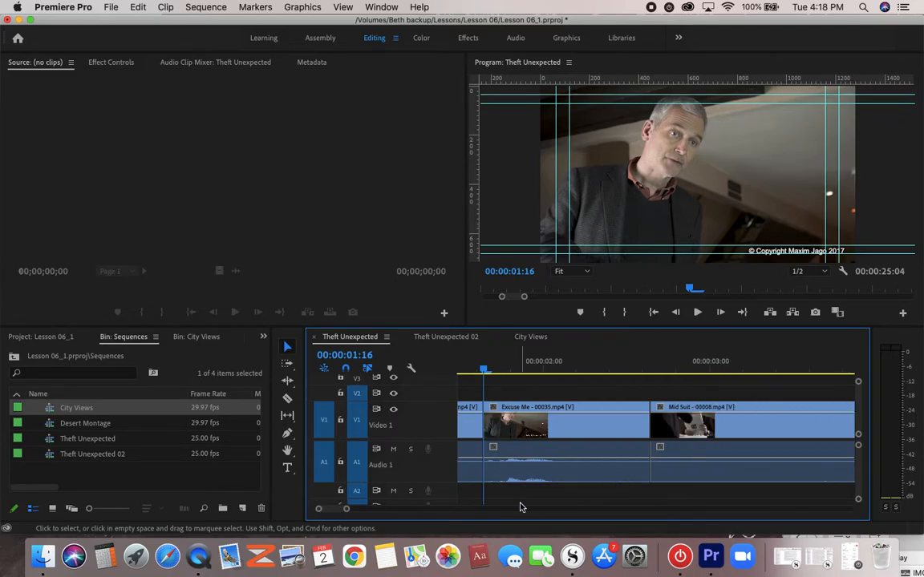
pyautogui.moveTo(751, 425); pyautogui.dragTo(753, 425)
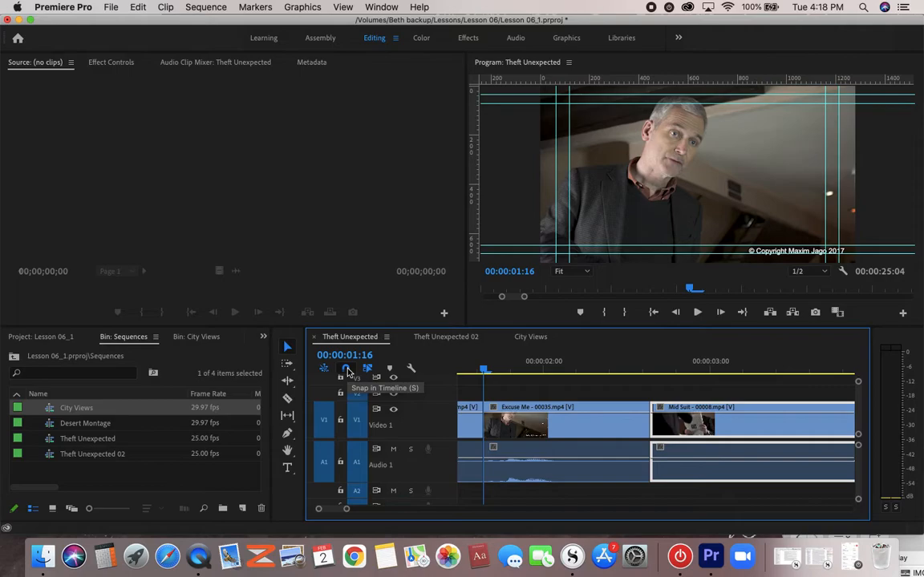
pyautogui.click(346, 369)
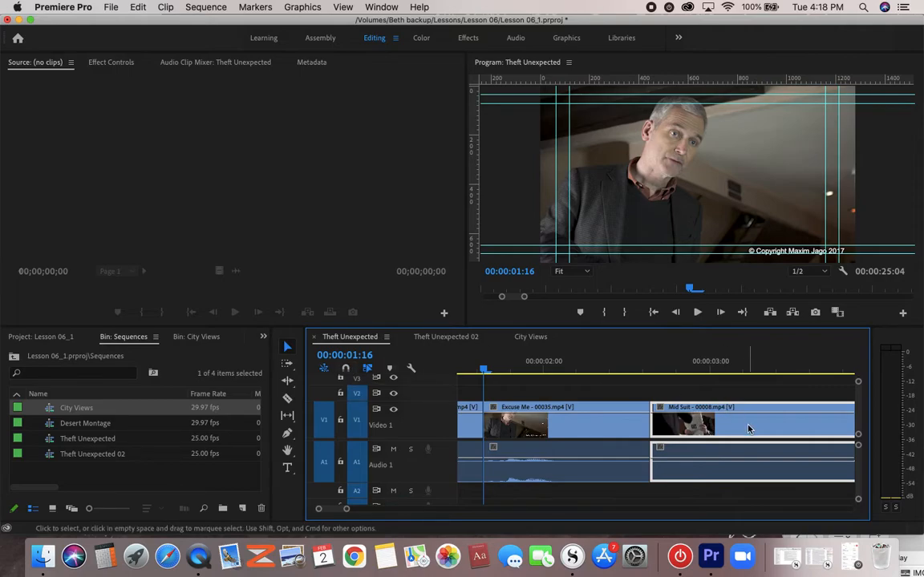
pyautogui.moveTo(748, 429); pyautogui.dragTo(754, 429)
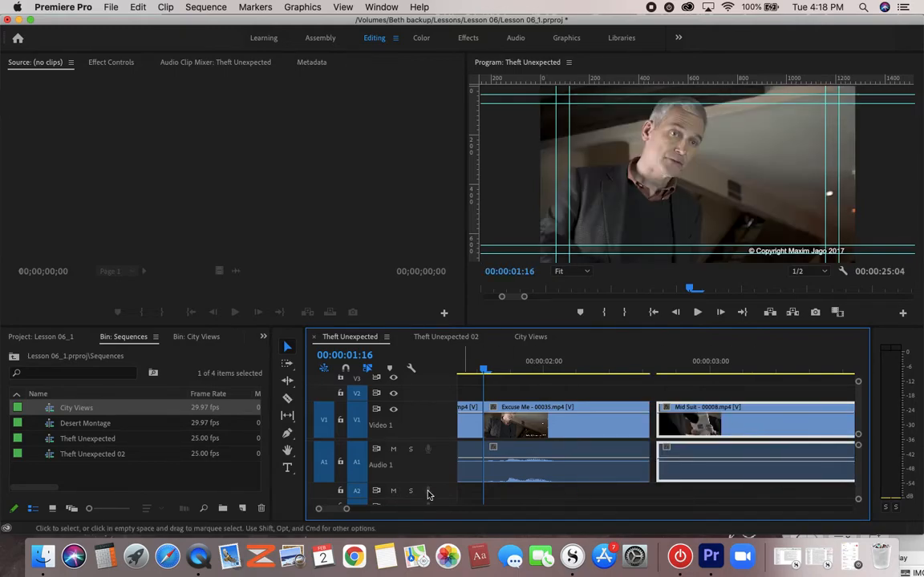
# Step the playhead by frames and edit points around the gap before Mid Suit - 00008.mp4, ending at 00:00:02:16, and deselect the clip
pyautogui.moveTo(346, 510); pyautogui.dragTo(413, 518)
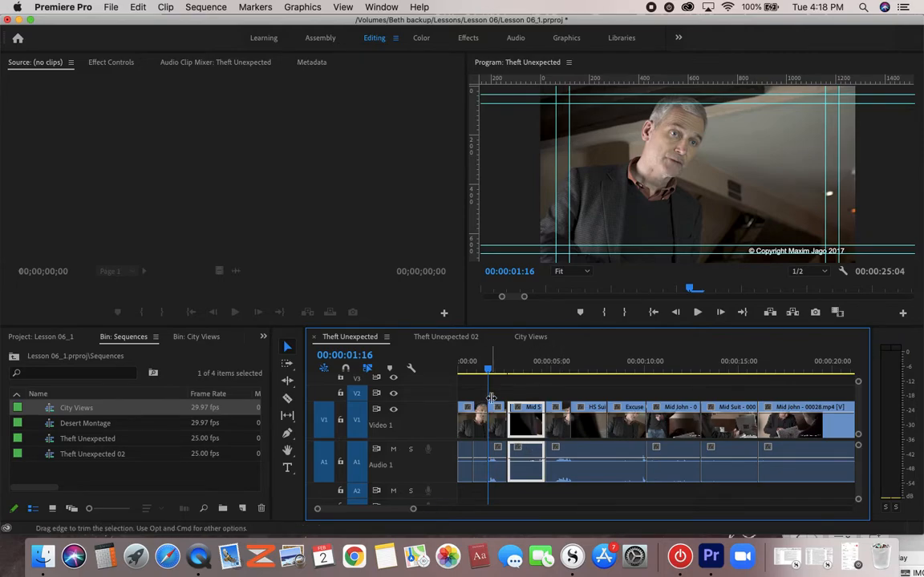
pyautogui.click(501, 362)
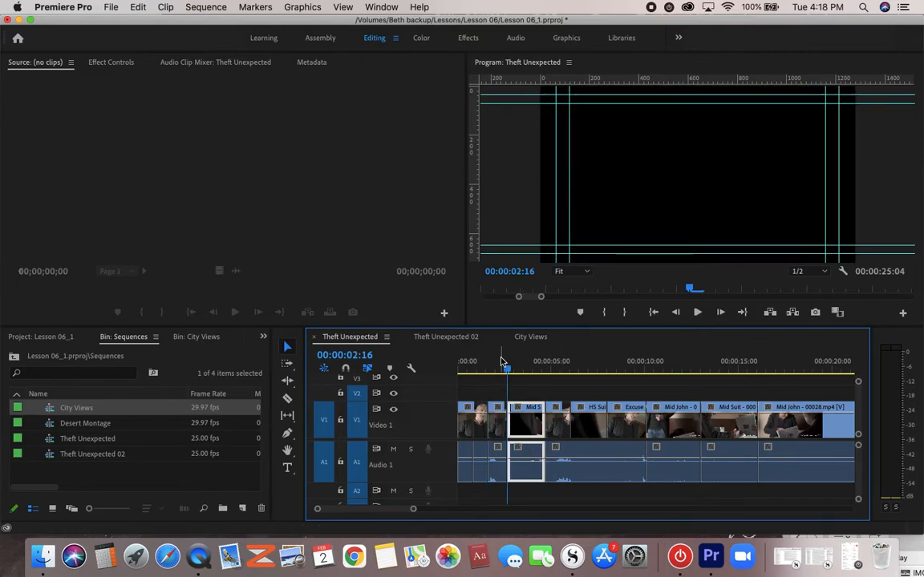
pyautogui.press('Right')
pyautogui.press('Left')
pyautogui.press('Right')
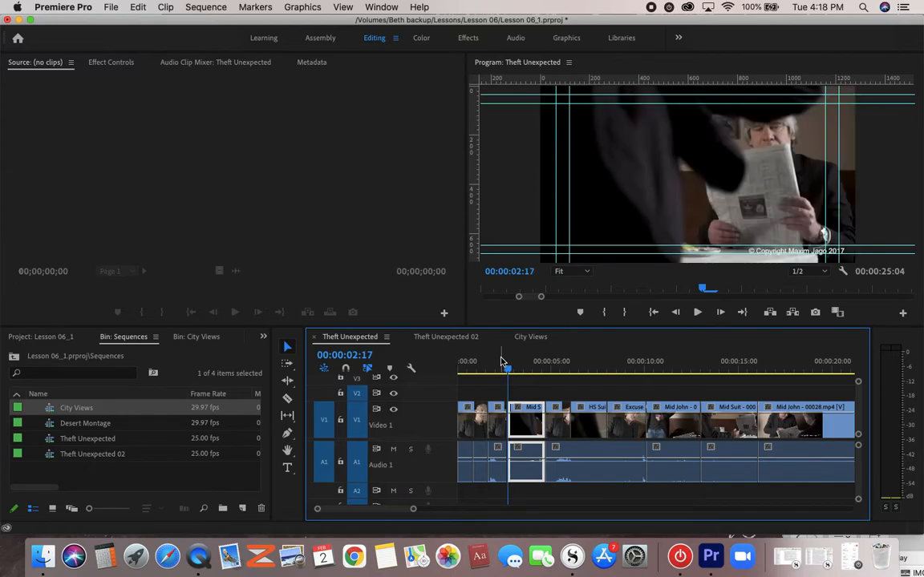
pyautogui.press('Down')
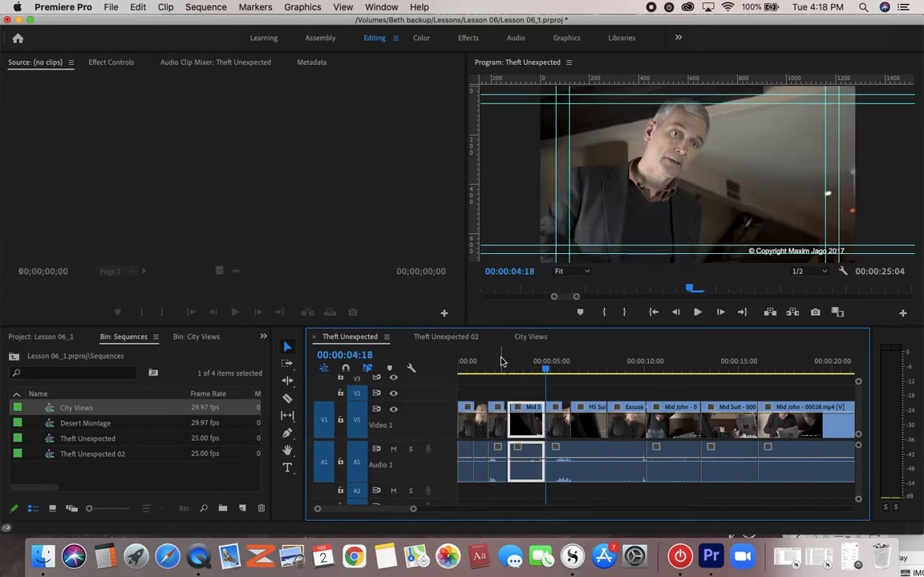
pyautogui.press('Down')
pyautogui.press('Up')
pyautogui.press('Up')
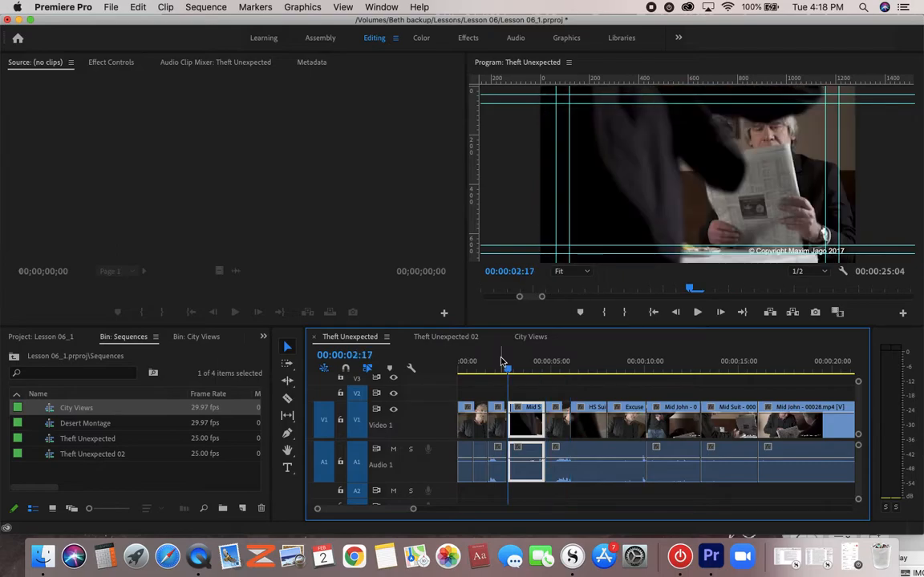
pyautogui.press('Down')
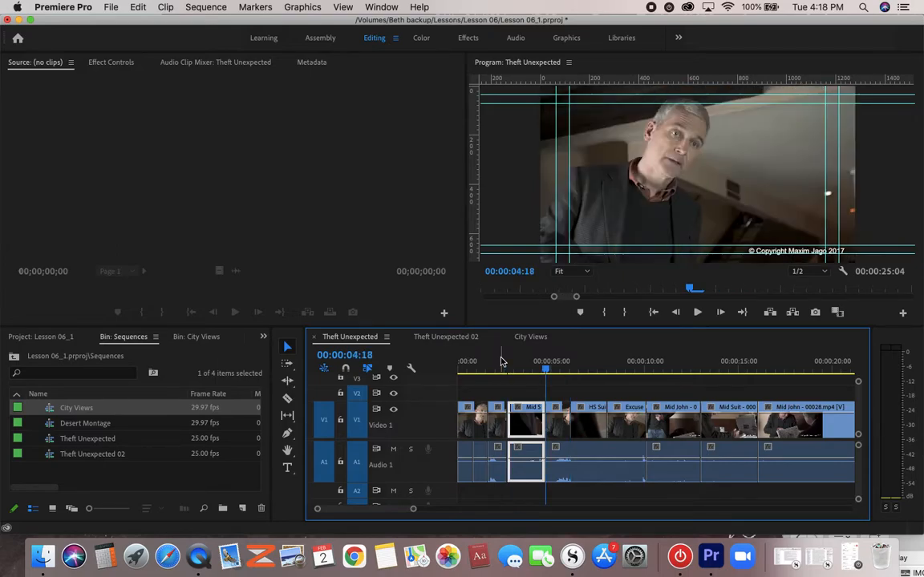
pyautogui.press('Up')
pyautogui.press('Down')
pyautogui.press('Down')
pyautogui.press('Up')
pyautogui.press('Up')
pyautogui.click(493, 394)
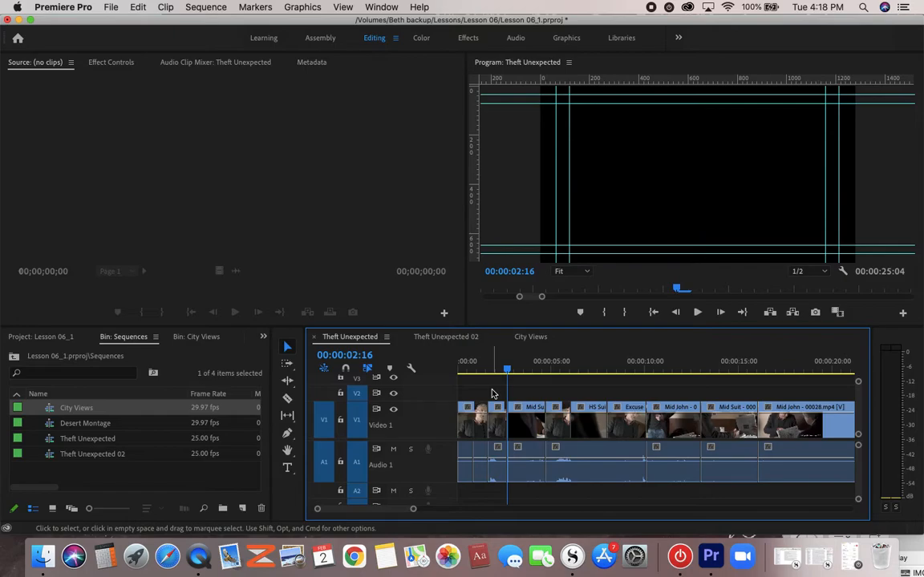
# Go to the next gap in the sequence and examine the gap before Mid Suit - 00008.mp4 up close
pyautogui.click(205, 6)
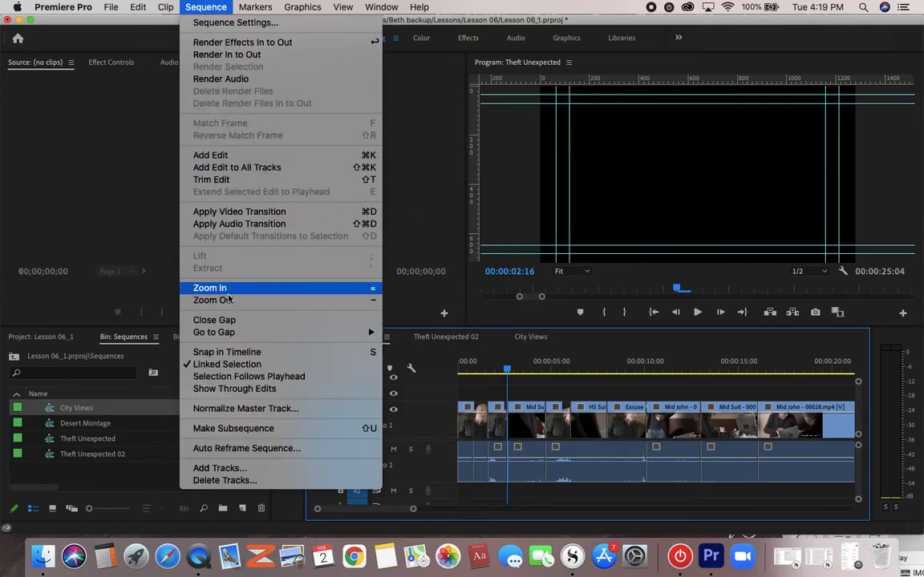
pyautogui.moveTo(229, 337)
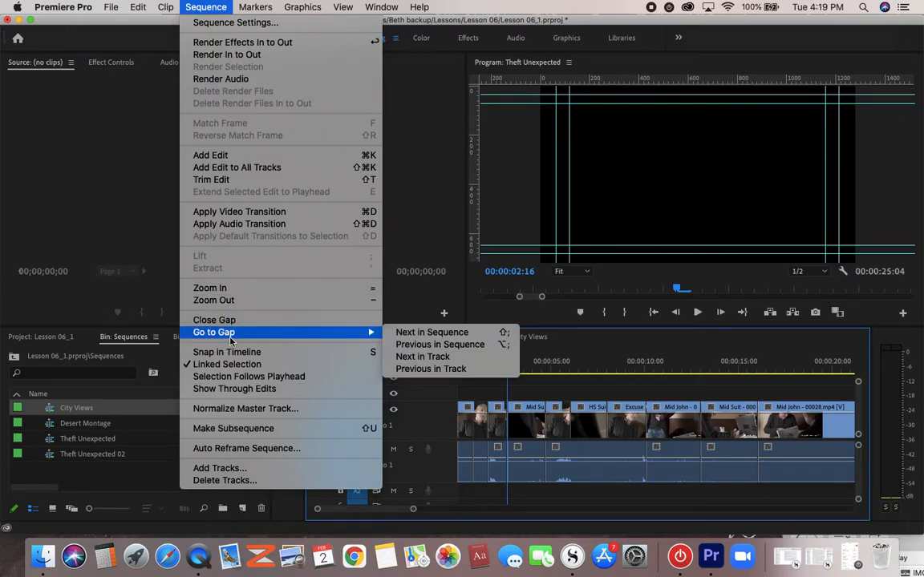
pyautogui.click(425, 335)
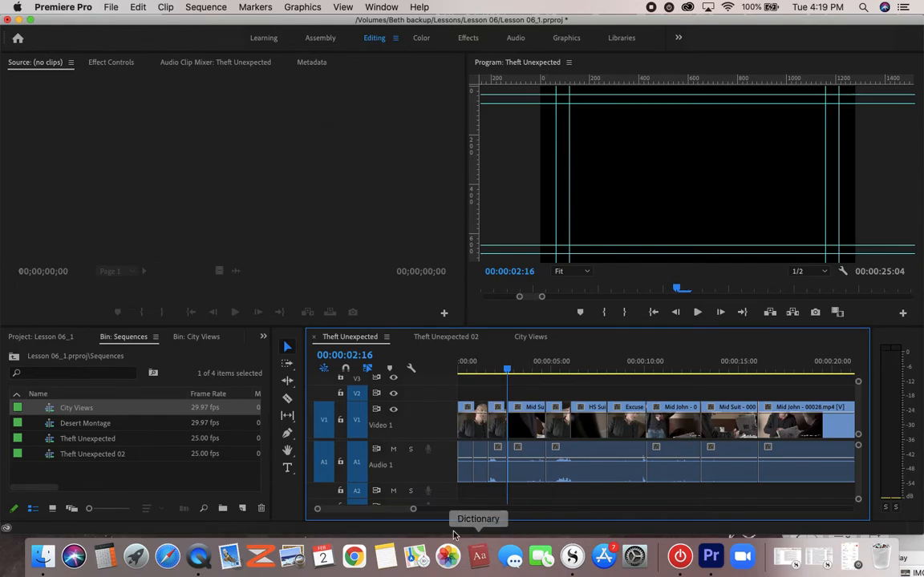
pyautogui.moveTo(412, 512); pyautogui.dragTo(383, 513)
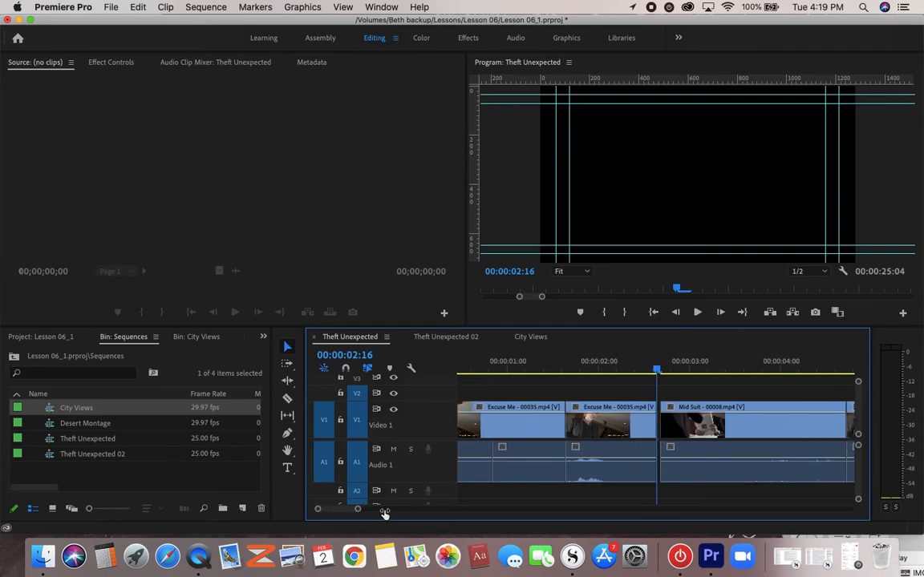
# Place the playhead at 00:00:00:14, go to the next gap in the sequence and close it
pyautogui.click(469, 367)
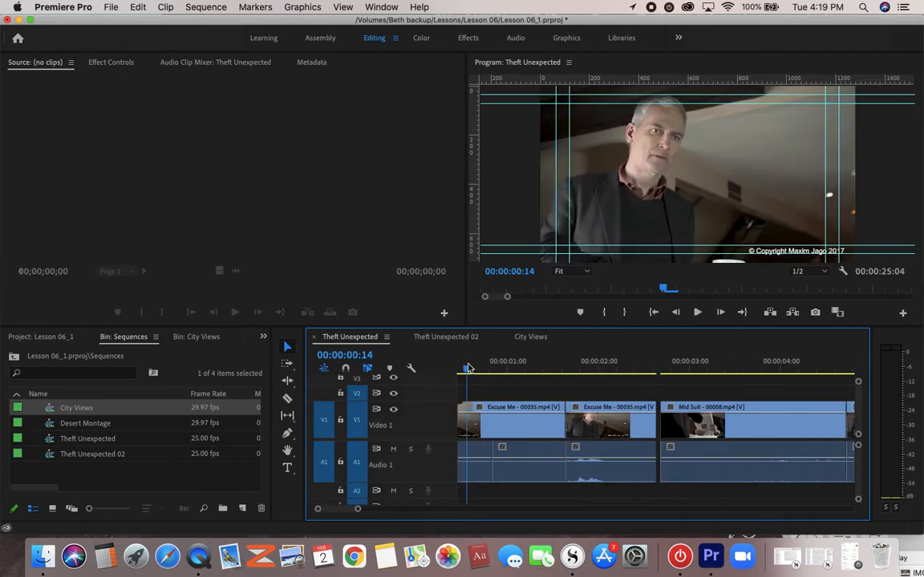
pyautogui.click(206, 9)
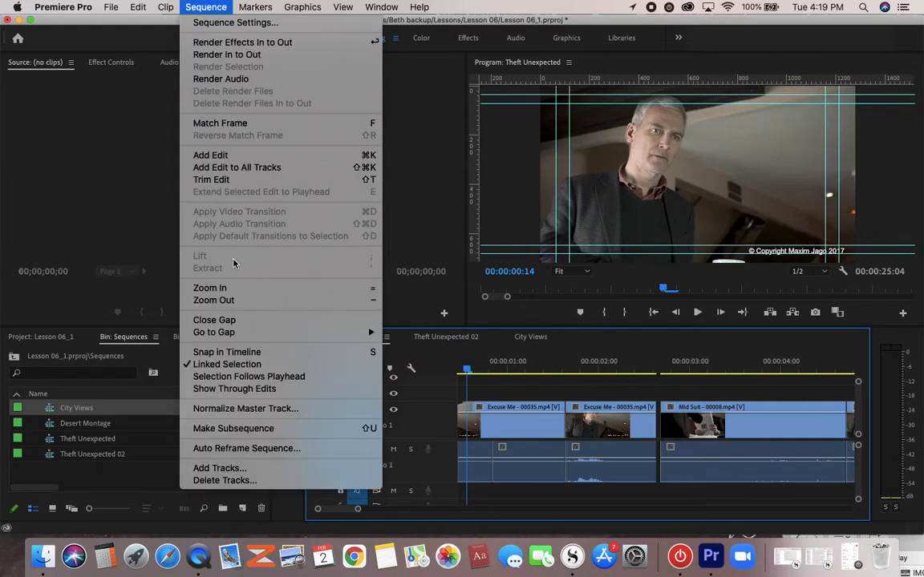
pyautogui.moveTo(232, 333)
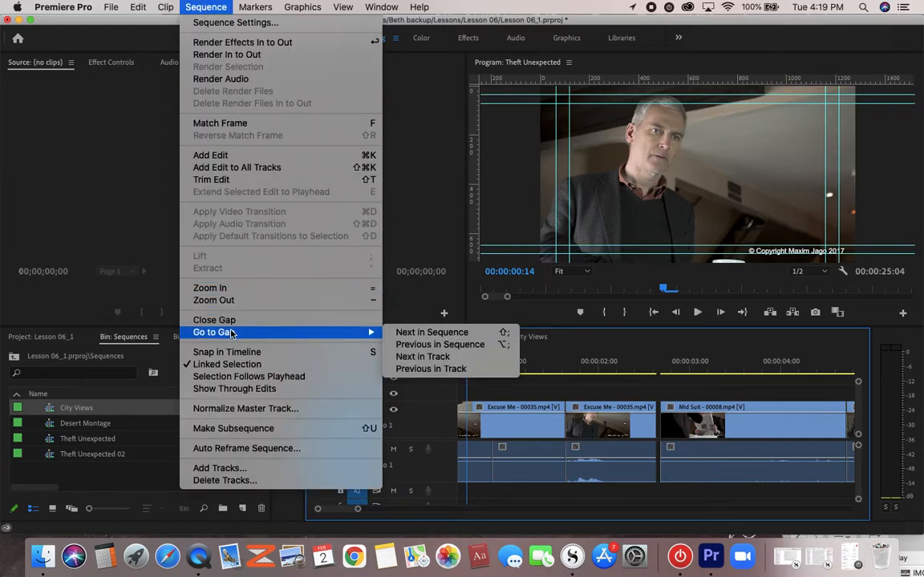
pyautogui.click(390, 333)
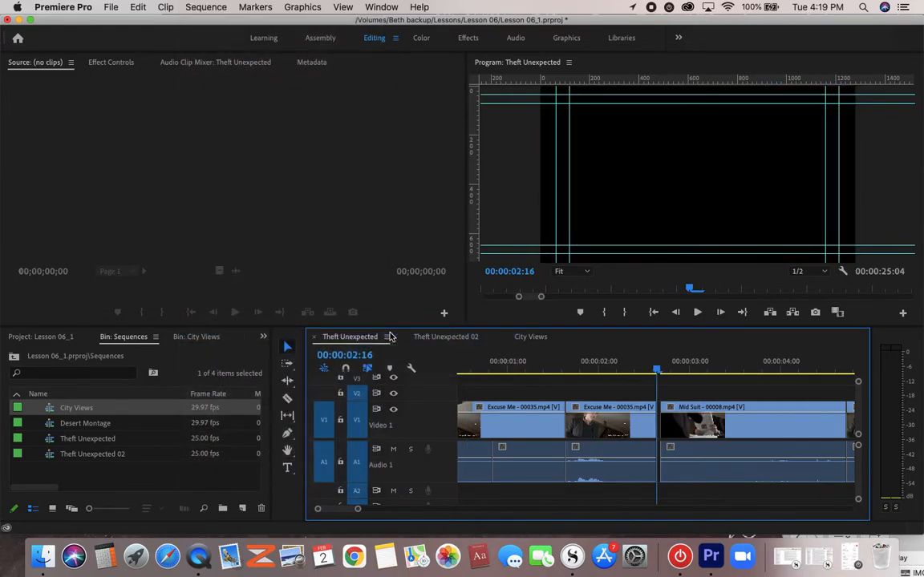
pyautogui.click(168, 7)
pyautogui.moveTo(202, 7)
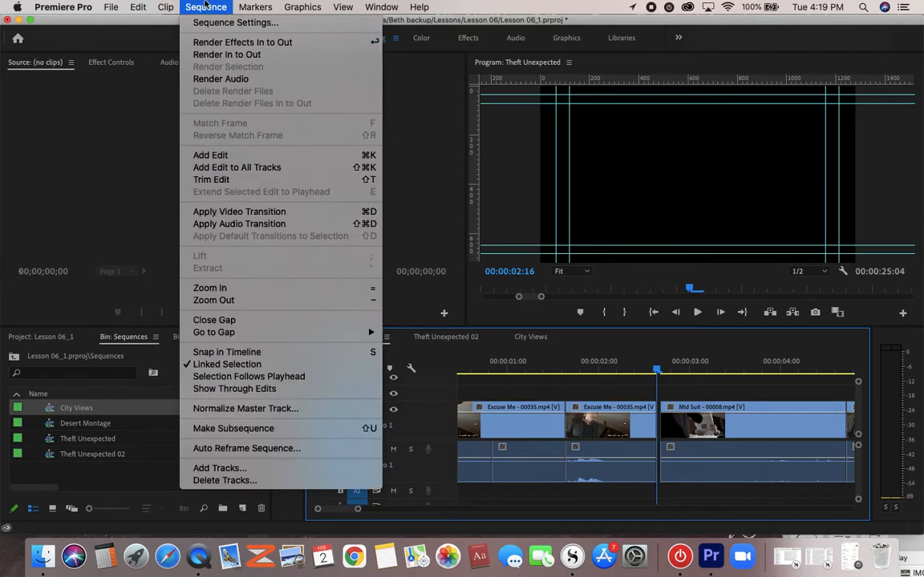
pyautogui.click(215, 320)
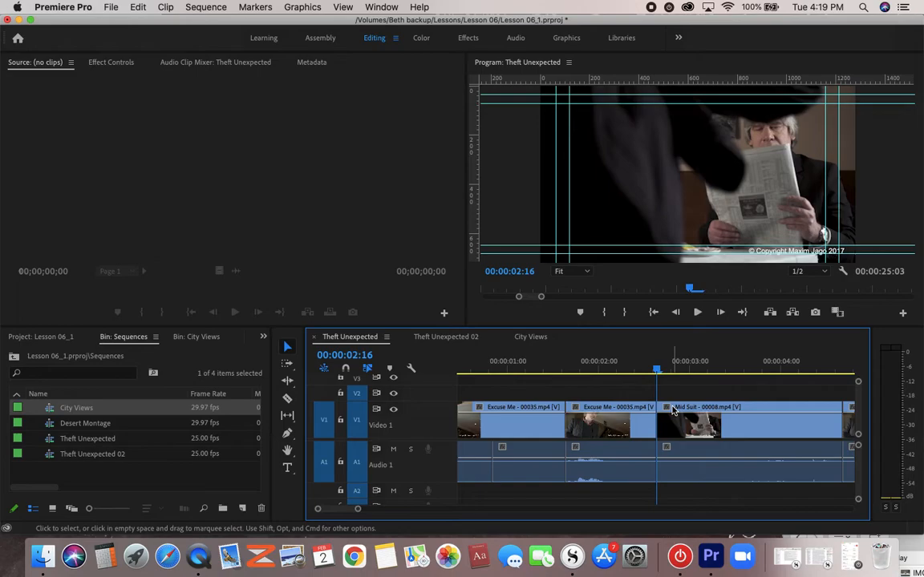
# With snapping off, move Mid Suit - 00008.mp4 slightly later so it starts at 00:00:02:18
pyautogui.moveTo(673, 411); pyautogui.dragTo(672, 411)
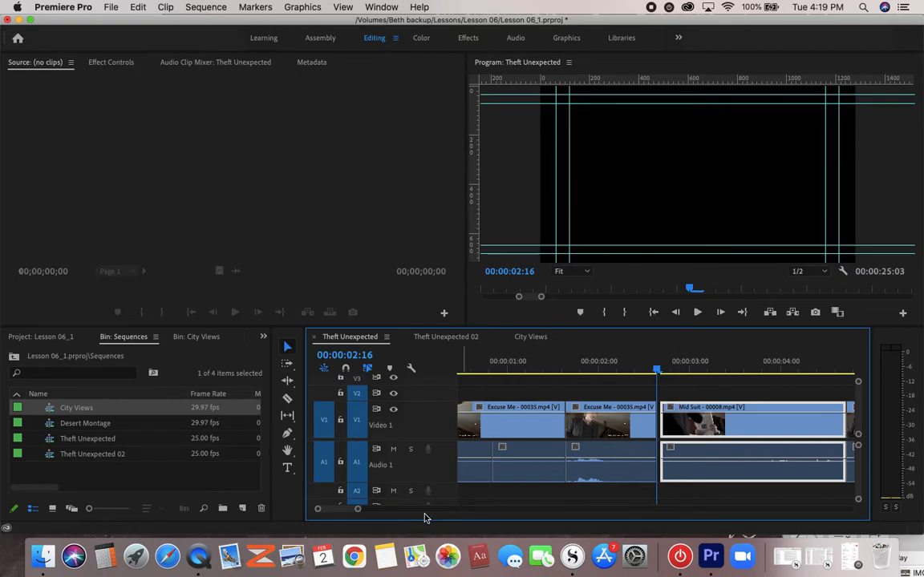
pyautogui.moveTo(358, 510)
pyautogui.mouseDown()
pyautogui.moveTo(367, 511)
pyautogui.moveTo(341, 511)
pyautogui.mouseUp()
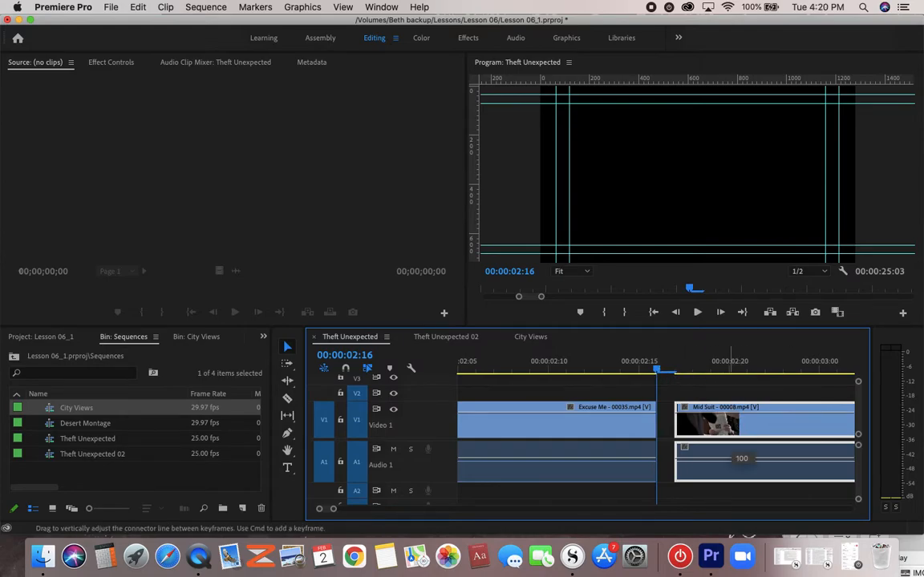
pyautogui.moveTo(738, 410); pyautogui.dragTo(794, 433)
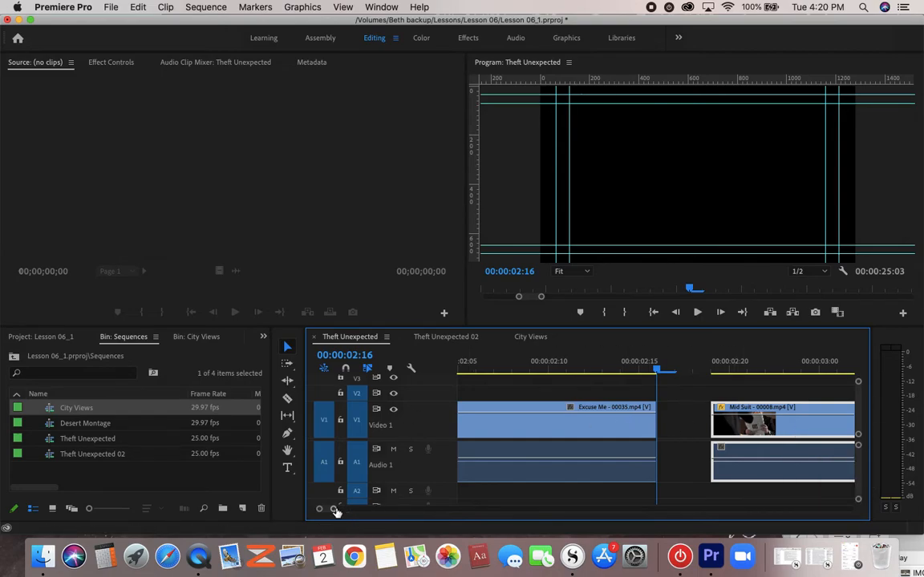
pyautogui.moveTo(335, 511); pyautogui.dragTo(359, 513)
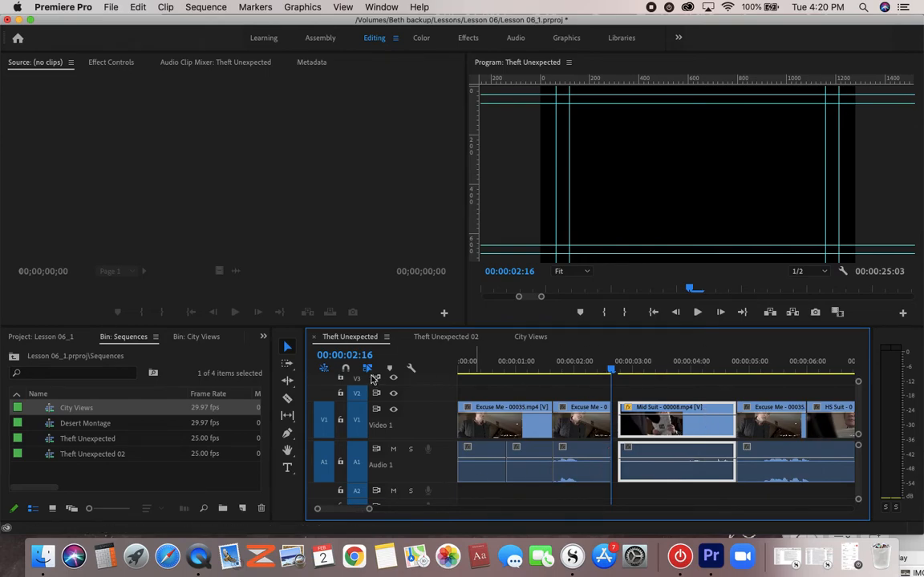
pyautogui.moveTo(713, 413)
pyautogui.mouseDown()
pyautogui.moveTo(702, 413)
pyautogui.moveTo(712, 415)
pyautogui.mouseUp()
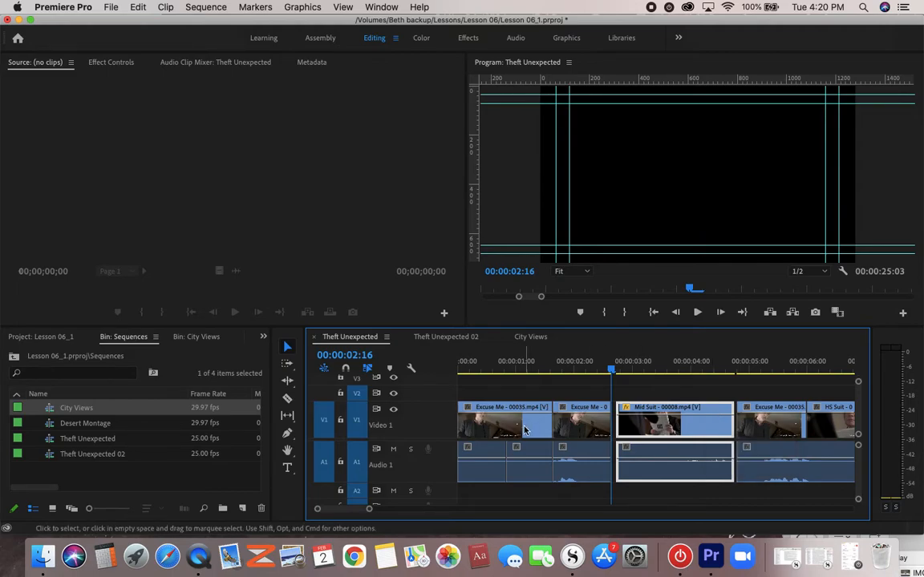
# Turn on timeline snapping and try moving Mid Suit - 00008.mp4 against its neighbouring clips
pyautogui.click(346, 369)
pyautogui.moveTo(705, 412); pyautogui.dragTo(676, 418)
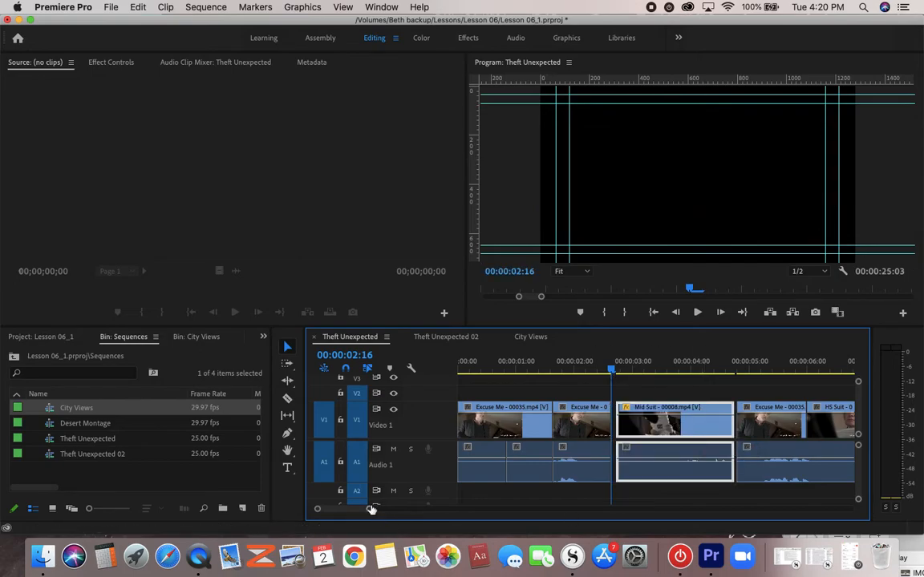
pyautogui.moveTo(373, 509); pyautogui.dragTo(351, 509)
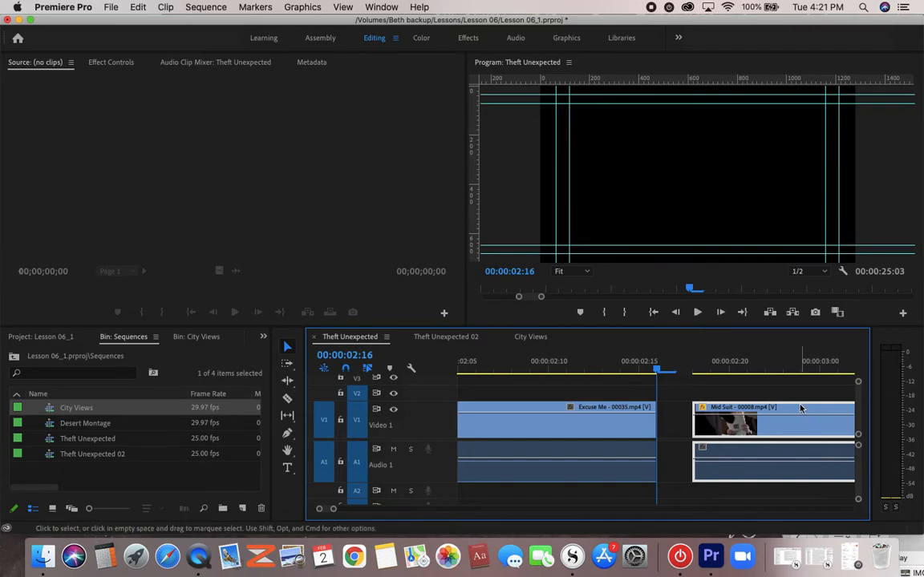
pyautogui.moveTo(799, 409)
pyautogui.mouseDown()
pyautogui.moveTo(767, 413)
pyautogui.moveTo(802, 415)
pyautogui.mouseUp()
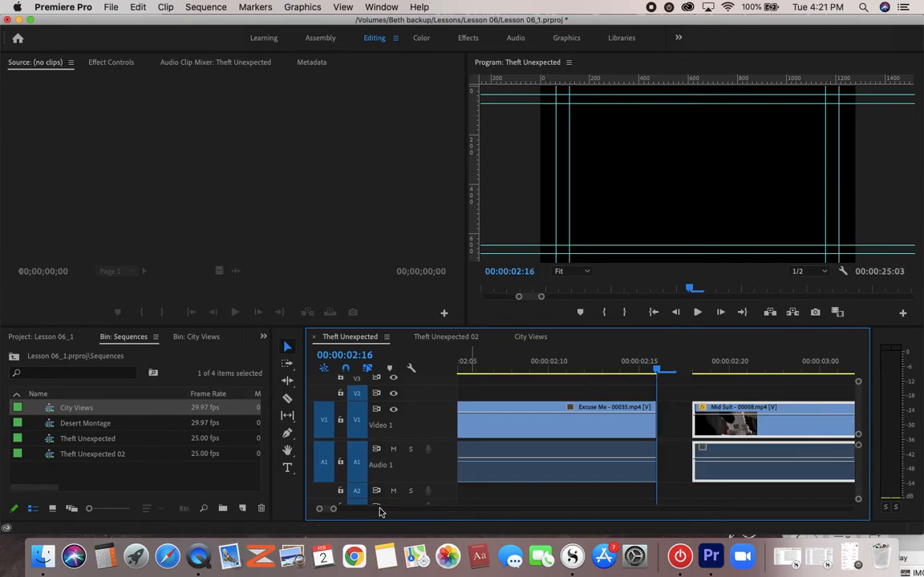
pyautogui.moveTo(333, 509); pyautogui.dragTo(416, 509)
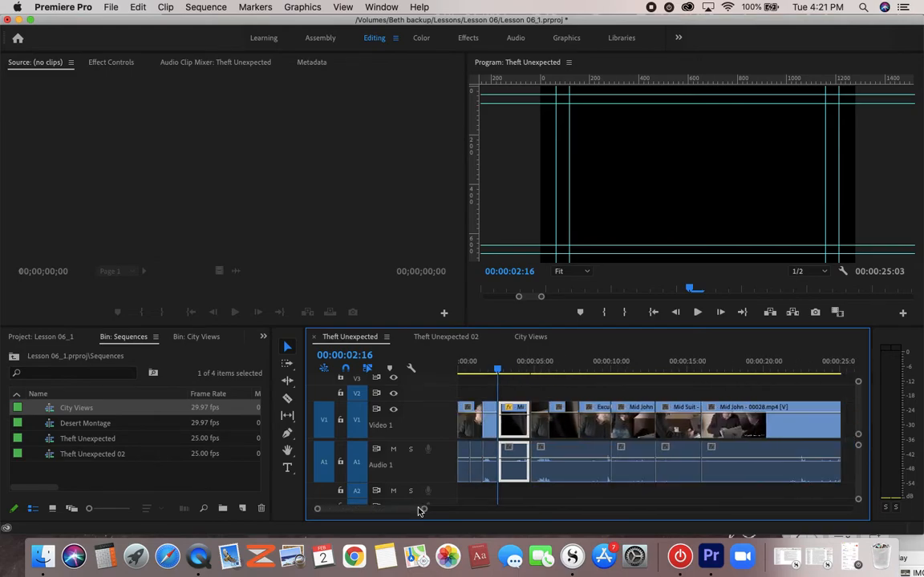
pyautogui.click(346, 370)
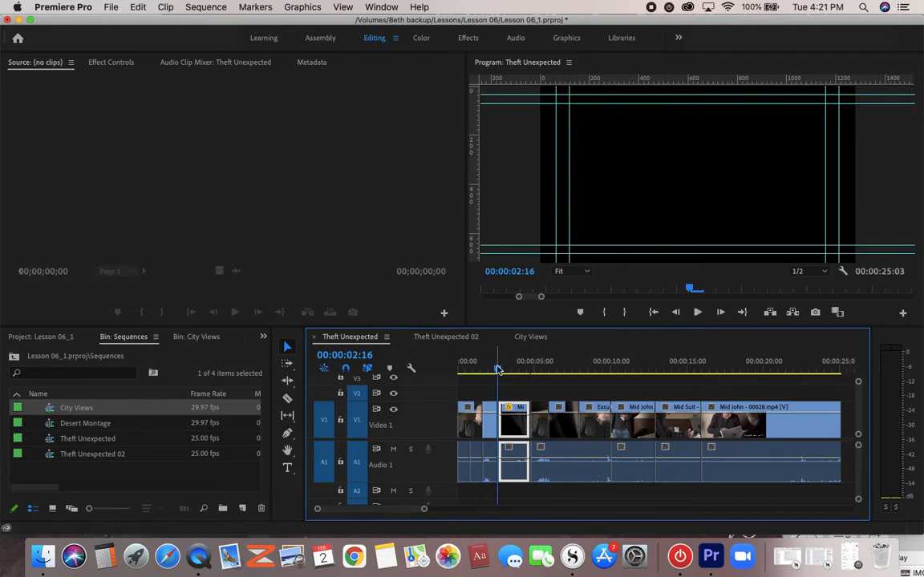
# Move the playhead to 00:00:03:10 and trim the beginning of Mid Suit - 00008.mp4 to about 00:00:03:00
pyautogui.moveTo(497, 370)
pyautogui.mouseDown()
pyautogui.moveTo(598, 370)
pyautogui.moveTo(510, 371)
pyautogui.mouseUp()
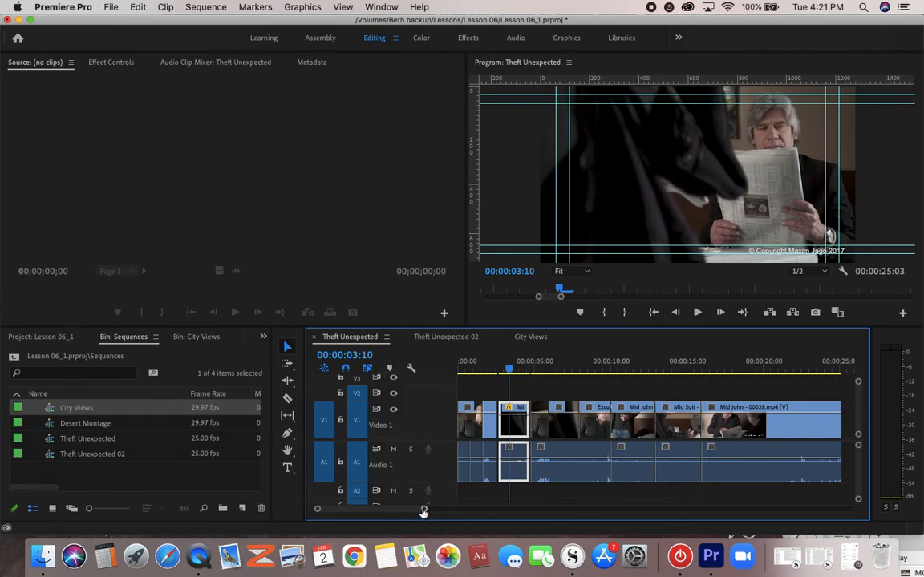
pyautogui.moveTo(423, 511); pyautogui.dragTo(391, 514)
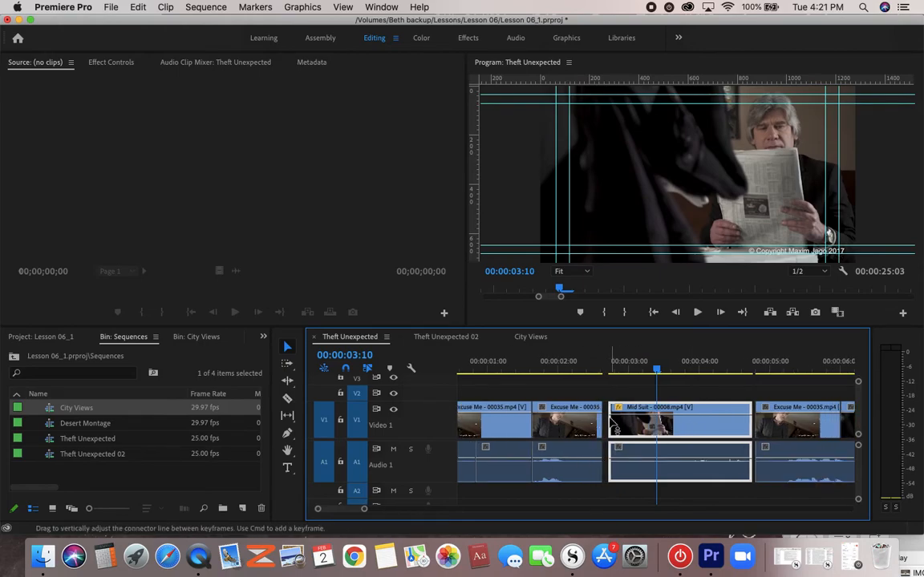
pyautogui.moveTo(611, 422); pyautogui.dragTo(632, 421)
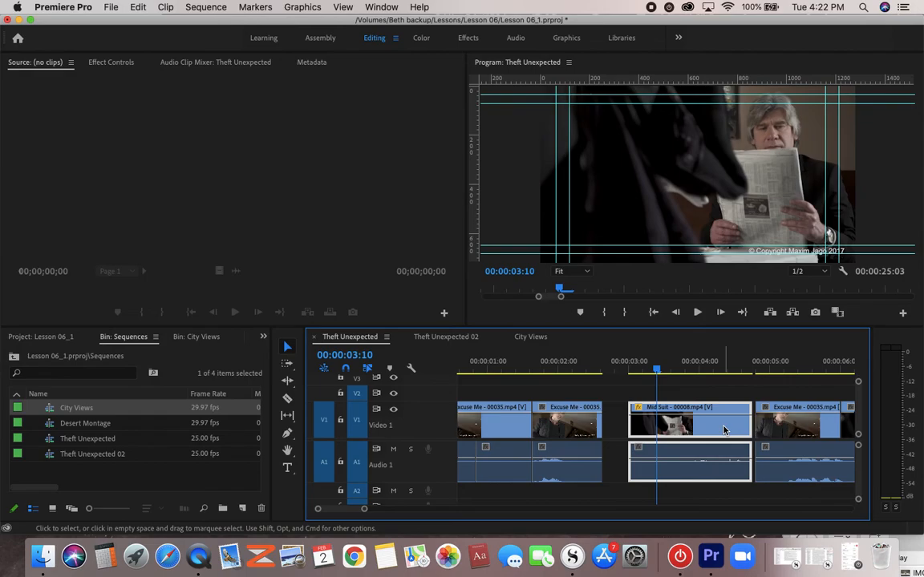
# Nudge Mid Suit - 00008.mp4 earlier frame by frame until it meets the preceding clip at 00:00:02:16
pyautogui.moveTo(726, 432); pyautogui.dragTo(724, 432)
pyautogui.press('super+Left')
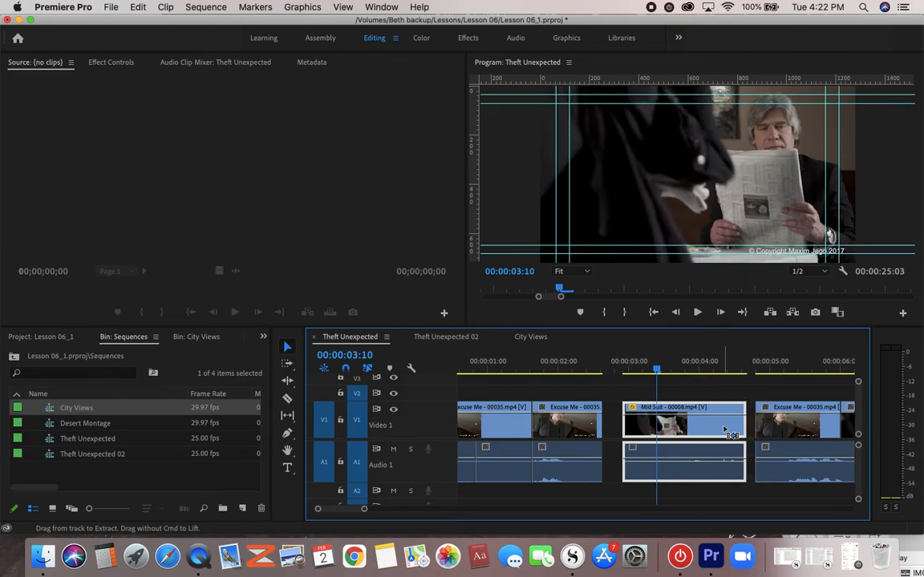
pyautogui.press('super+Left')
pyautogui.press('super+Left')
pyautogui.press('super+Left')
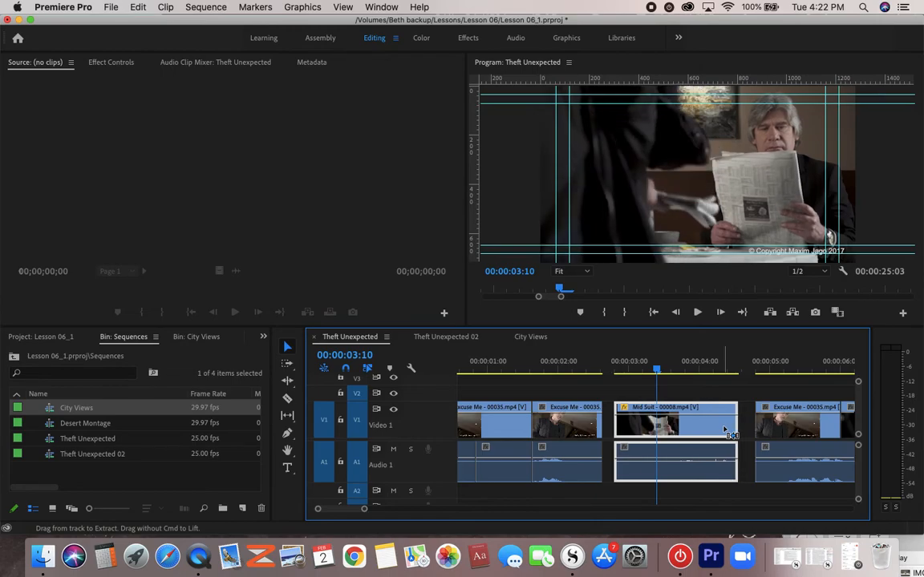
pyautogui.press('super+Left')
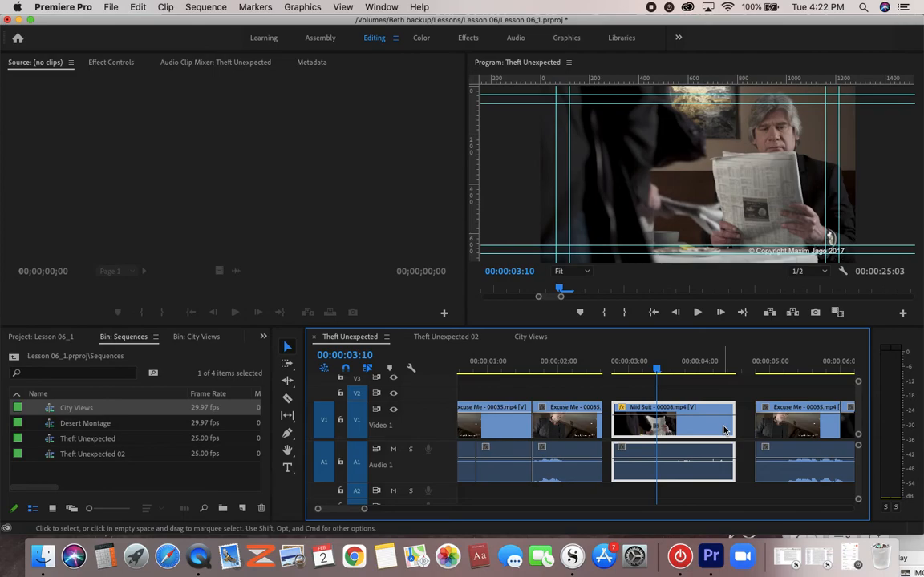
pyautogui.press('super+Left')
pyautogui.press('super+Left')
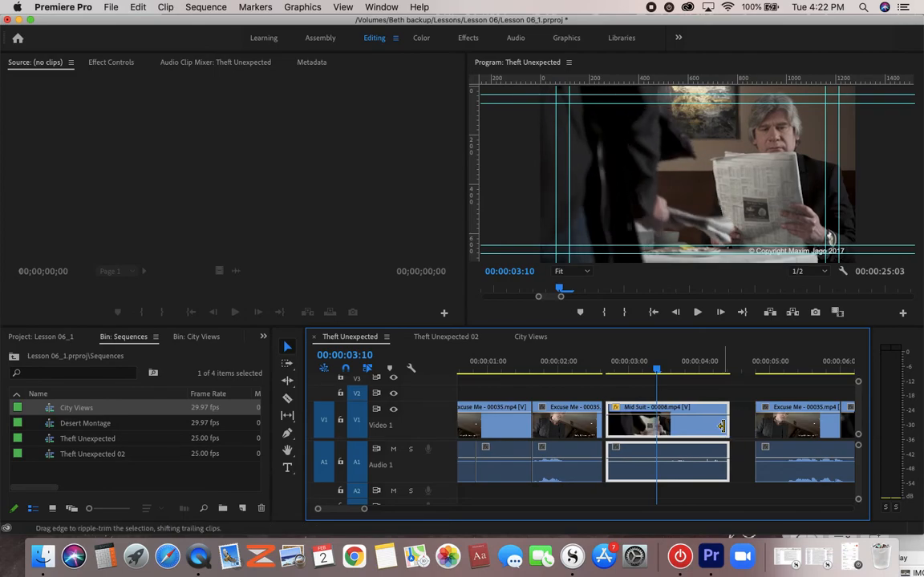
pyautogui.press('super+Left')
# Nudge Mid Suit - 00008.mp4 five frames later and back again, one frame at a time
pyautogui.press('super+Right')
pyautogui.press('super+Right')
pyautogui.press('super+Right')
pyautogui.press('super+Right')
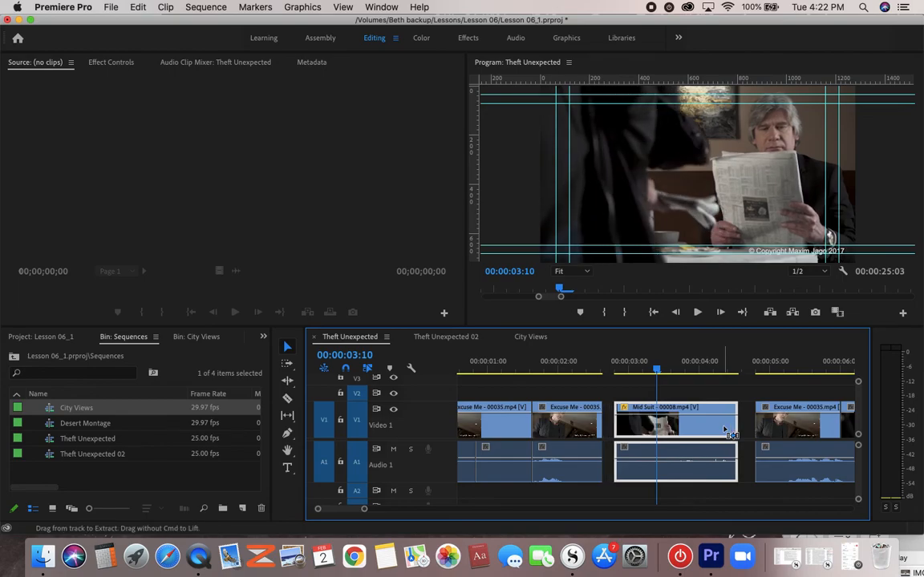
pyautogui.press('super+Right')
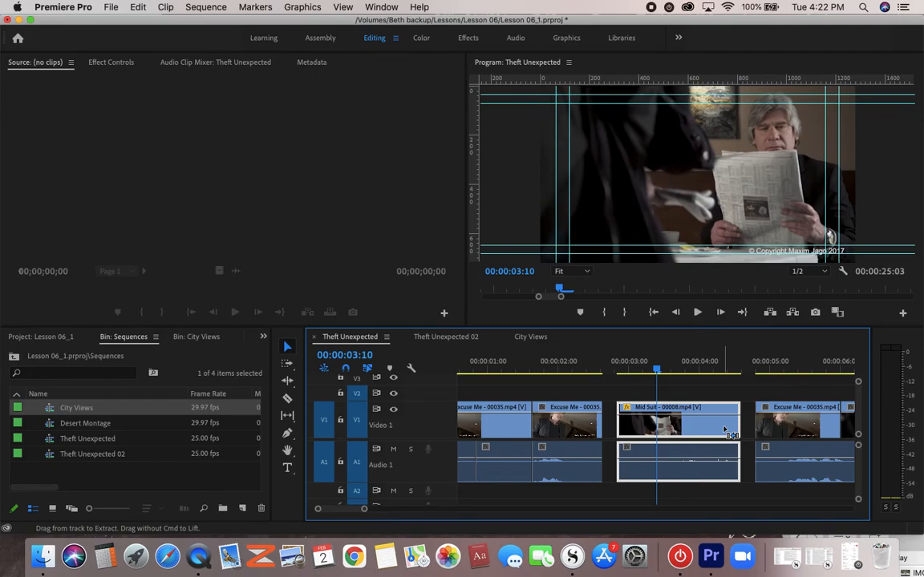
pyautogui.press('super+Left')
pyautogui.press('super+Left')
pyautogui.press('super+Left')
pyautogui.press('super+Left')
pyautogui.press('super+Left')
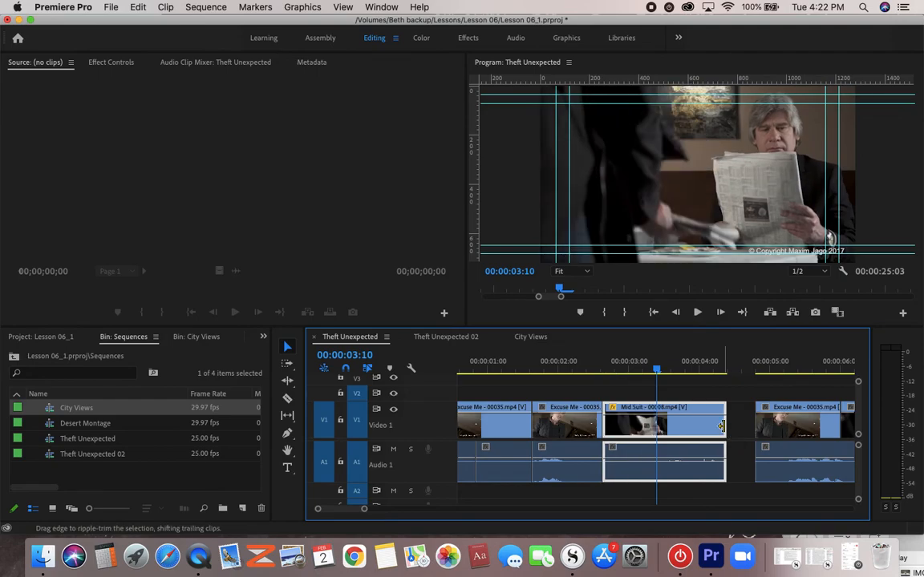
# Nudge Mid Suit - 00008.mp4 later by two five-frame moves so it meets the following Excuse Me clip
pyautogui.press('shift+super+Right')
pyautogui.press('shift+super+Right')
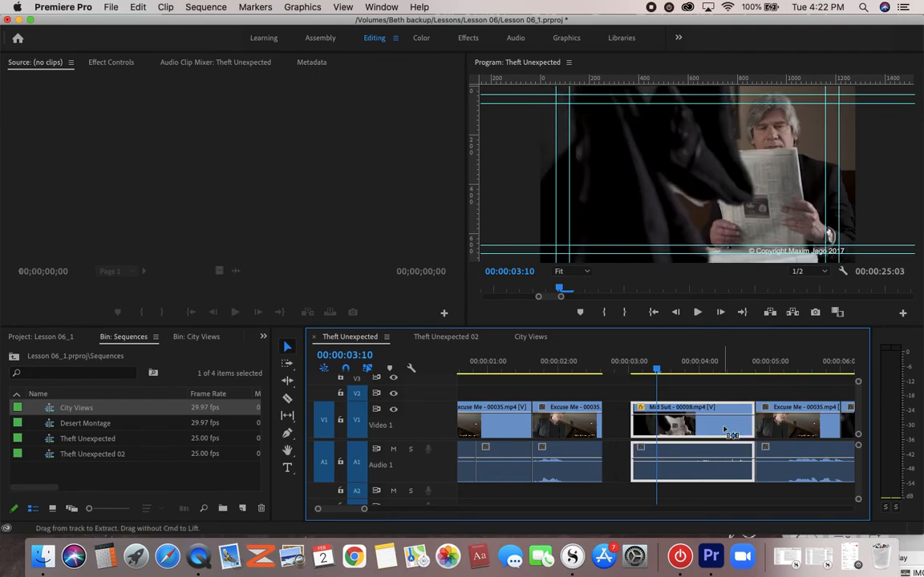